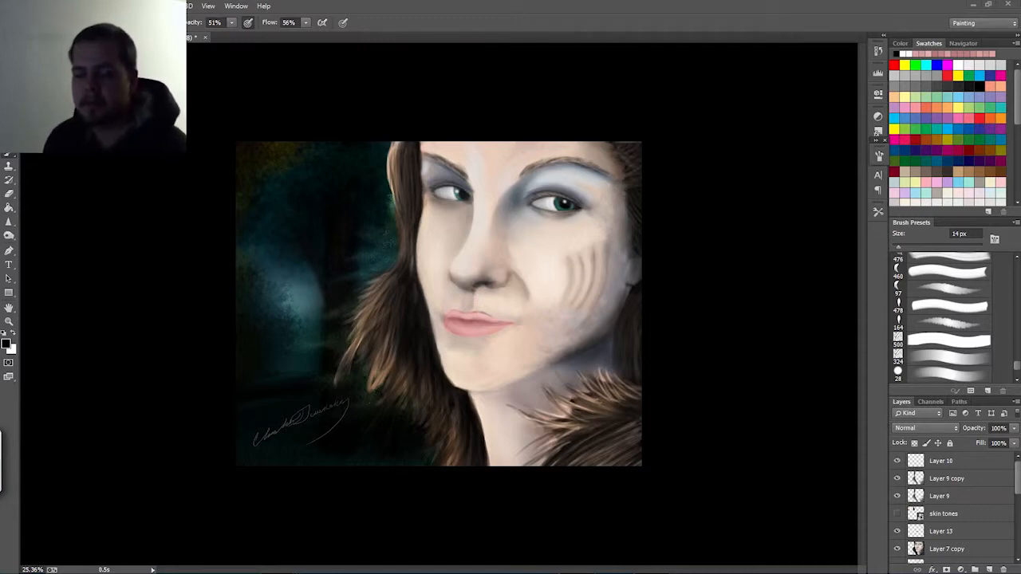
# Hide Layer 10, Layer 9 copy, Layer 9, Layer 13 and Layer 7 copy, keeping the skin tones layer hidden.
pyautogui.moveTo(576, 571)
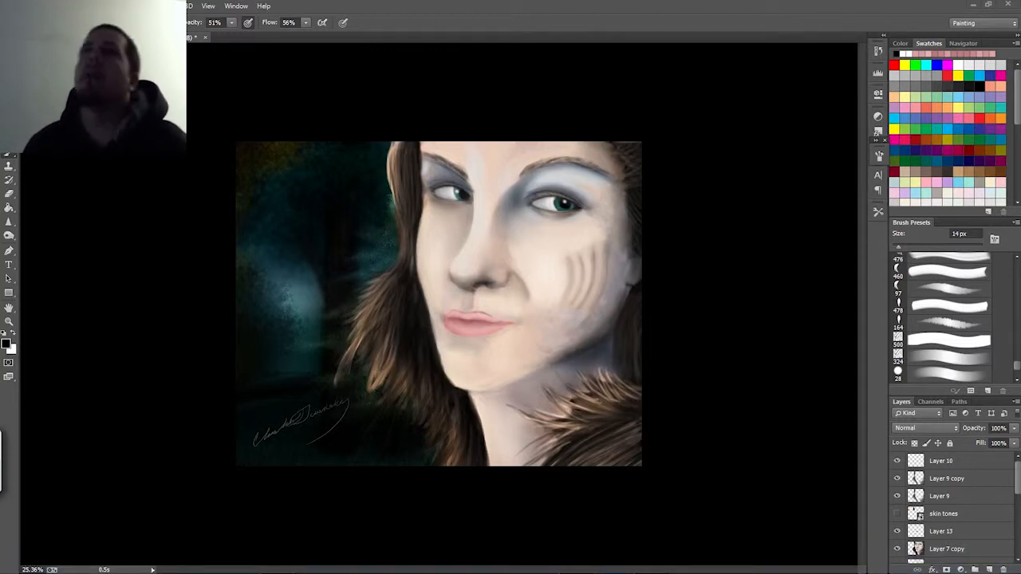
pyautogui.click(897, 461)
pyautogui.click(897, 496)
pyautogui.click(897, 479)
pyautogui.click(897, 513)
pyautogui.click(897, 513)
pyautogui.click(897, 532)
pyautogui.click(897, 548)
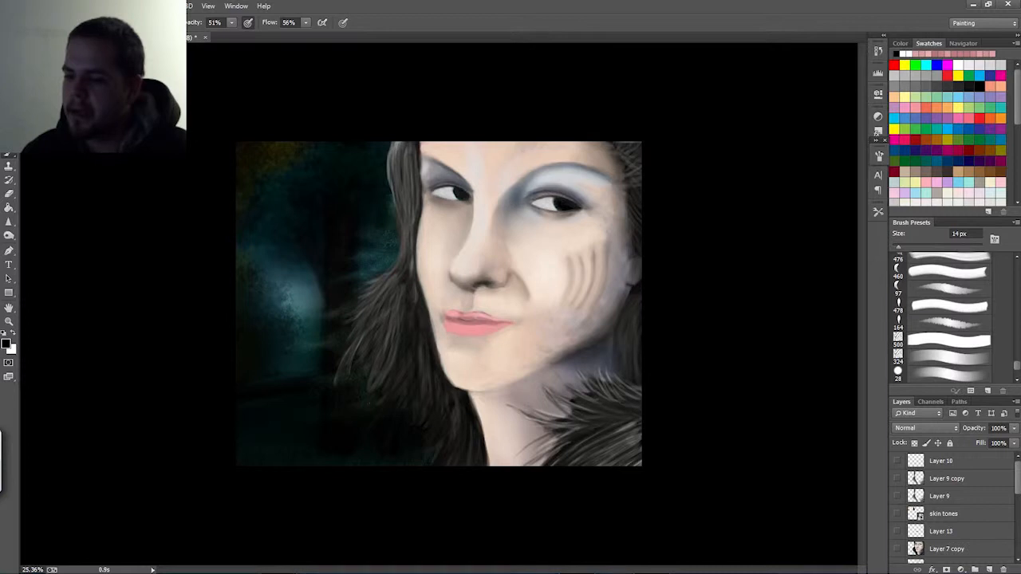
# Hide the remaining portrait layers: Layer 7, Layer 12, Layer 5, Layer 11, Layer 6 and Layer 14.
pyautogui.scroll(-1, 949, 510)
pyautogui.click(897, 532)
pyautogui.click(897, 549)
pyautogui.scroll(-2, 949, 510)
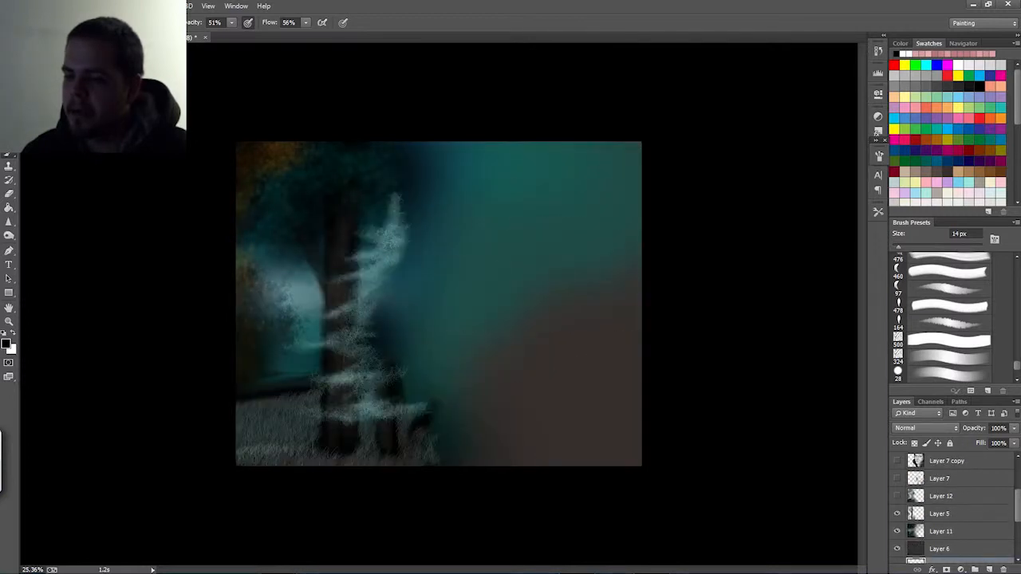
pyautogui.click(897, 513)
pyautogui.click(897, 532)
pyautogui.click(898, 549)
pyautogui.scroll(-2, 949, 510)
pyautogui.click(897, 531)
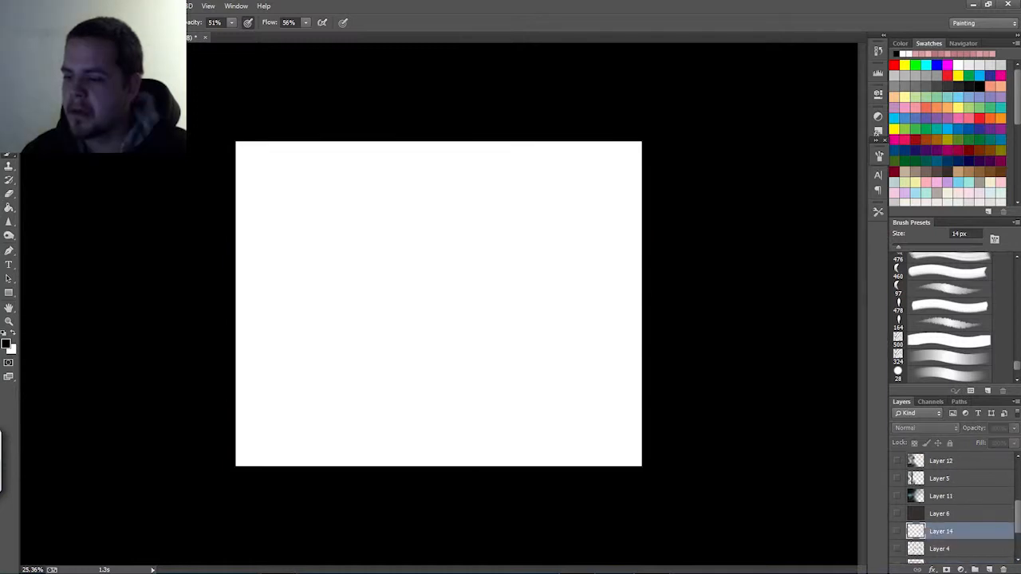
# Show and hide Layer 1 to Layer 4 one at a time to review the practice sketches, ending with Layer 1 again.
pyautogui.scroll(-4, 953, 508)
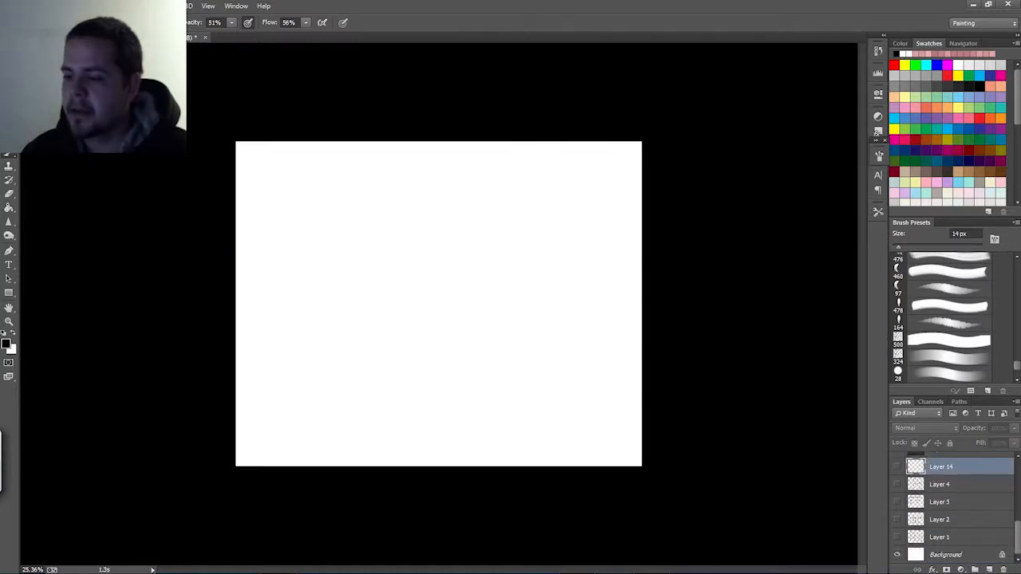
pyautogui.click(898, 537)
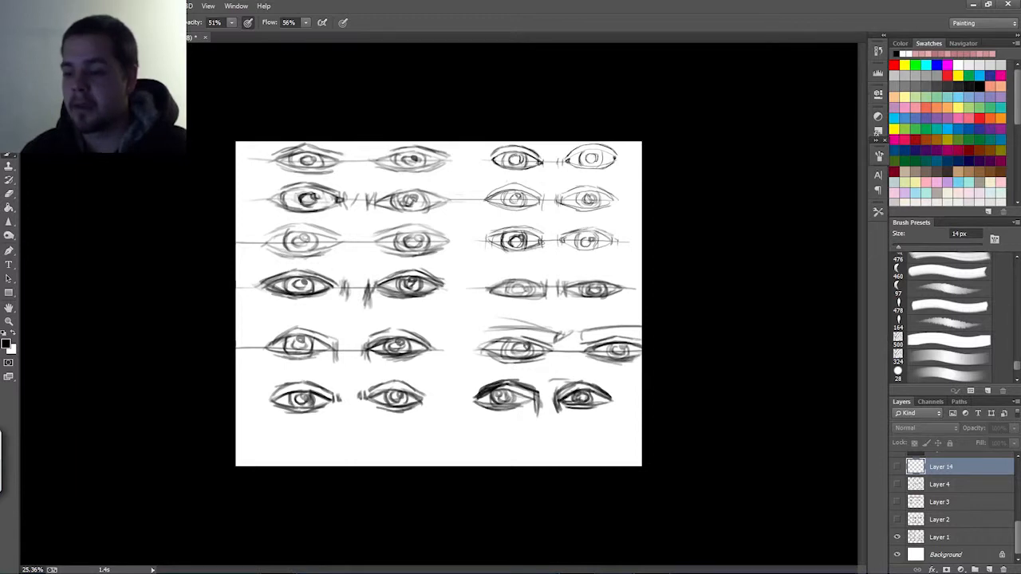
pyautogui.click(897, 536)
pyautogui.click(897, 519)
pyautogui.click(897, 519)
pyautogui.click(897, 502)
pyautogui.click(897, 501)
pyautogui.click(896, 484)
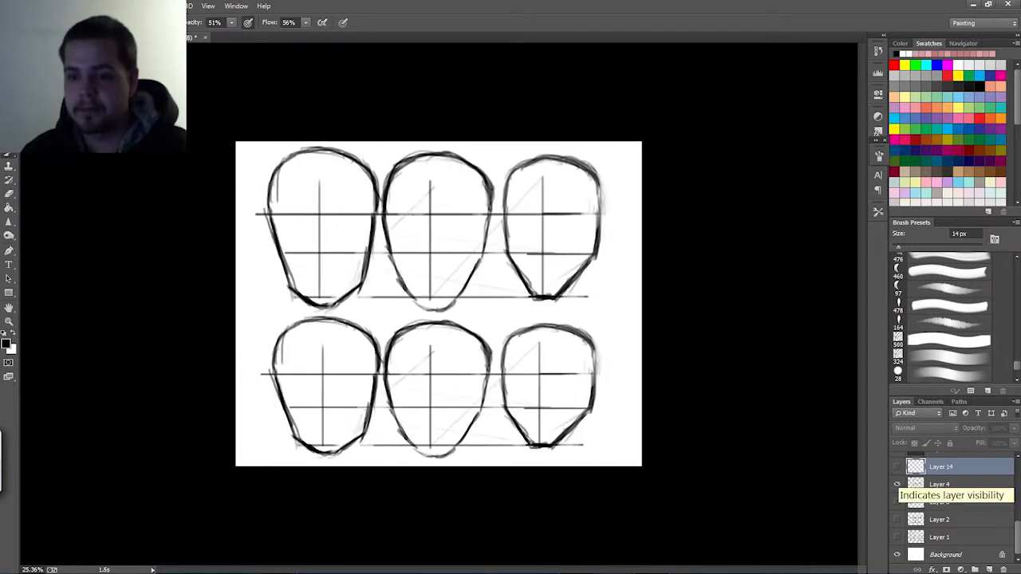
pyautogui.click(896, 484)
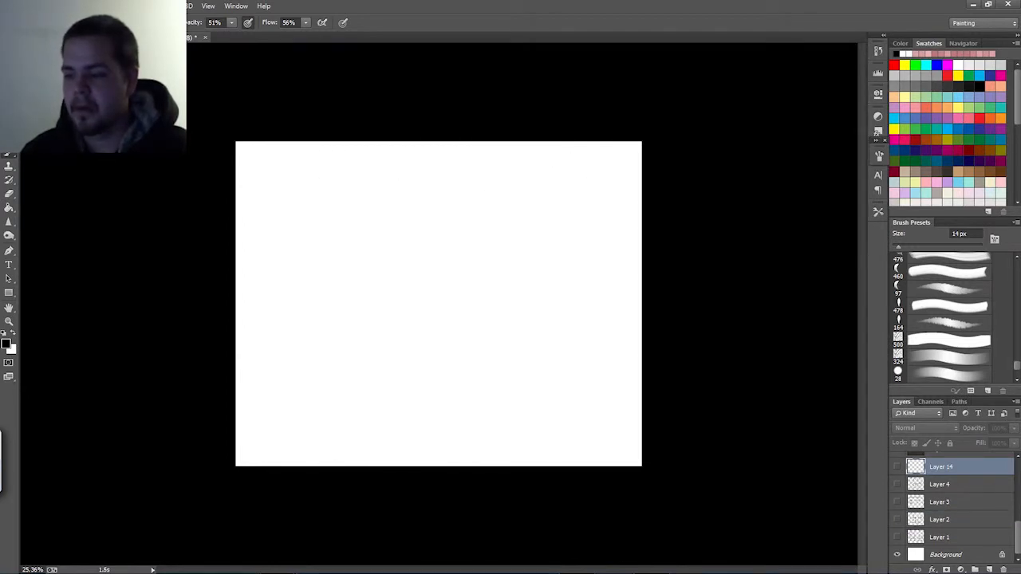
pyautogui.click(939, 537)
pyautogui.click(896, 536)
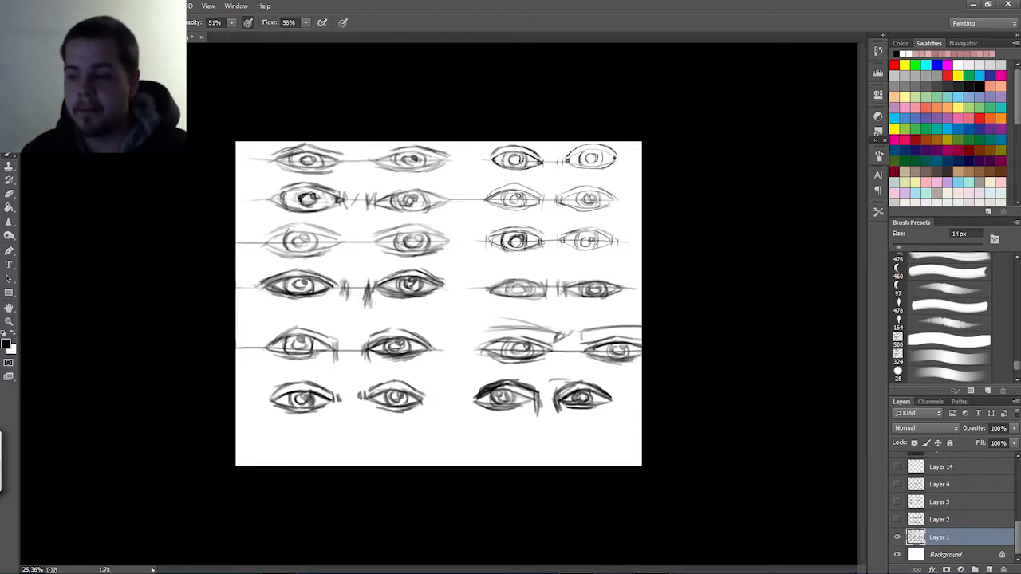
pyautogui.click(896, 536)
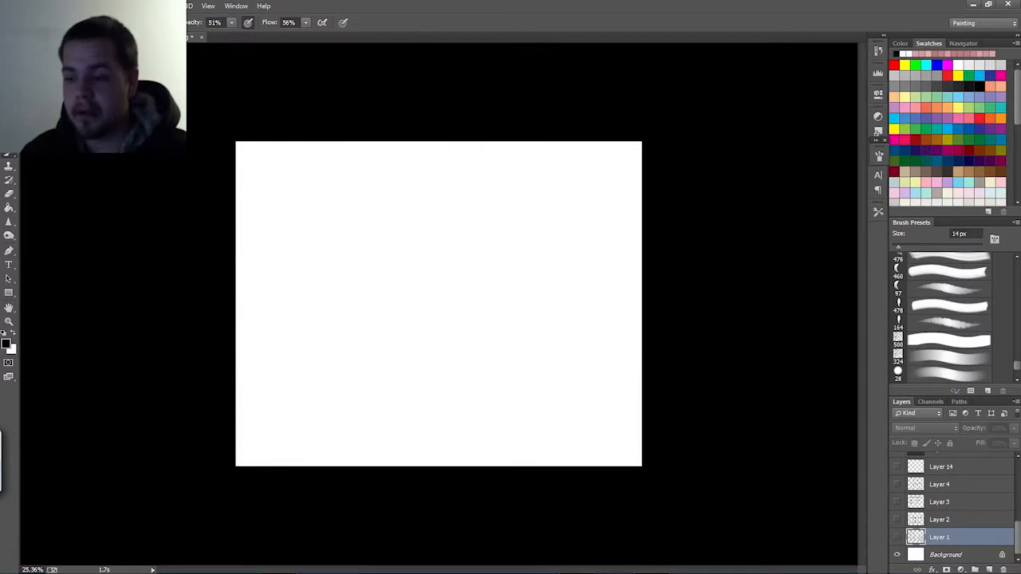
# Make the empty Layer 14 the active layer and turn its visibility back on.
pyautogui.scroll(1, 953, 510)
pyautogui.click(941, 485)
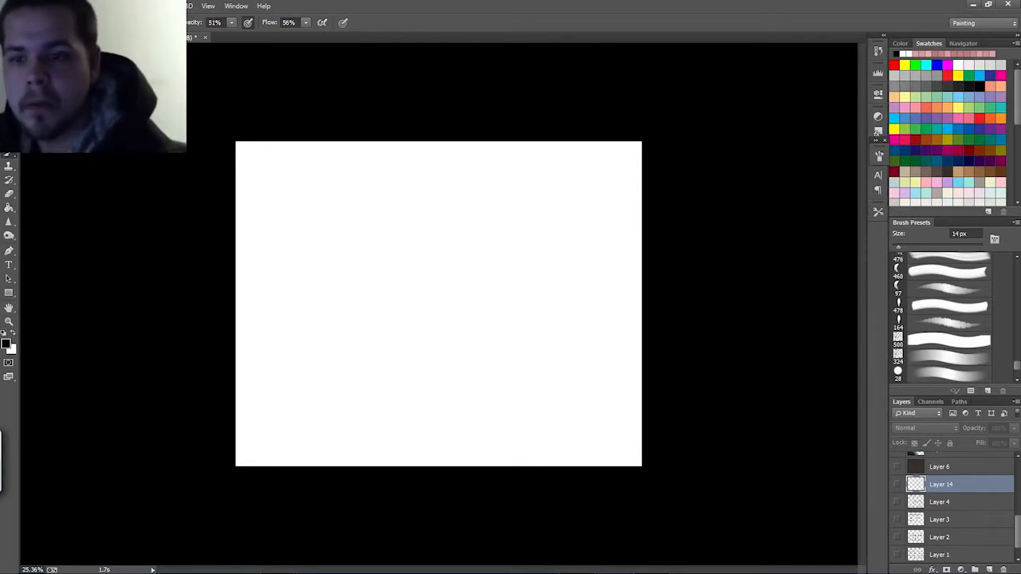
pyautogui.click(897, 484)
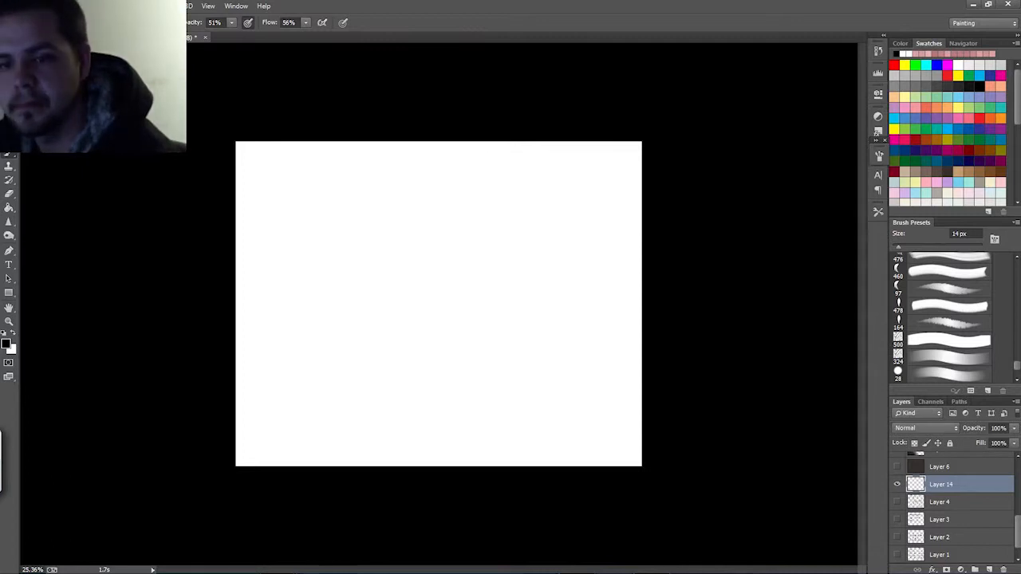
# Pick the round 28 px brush preset and reduce its size to 19 px.
pyautogui.rightClick(395, 254)
pyautogui.click(479, 363)
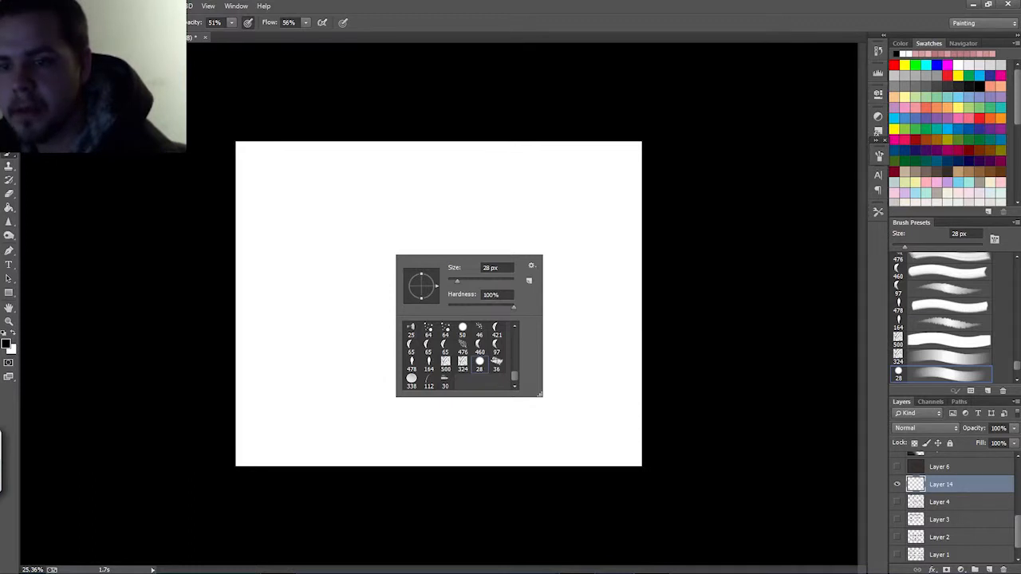
pyautogui.moveTo(457, 281); pyautogui.dragTo(454, 280)
pyautogui.press('Return')
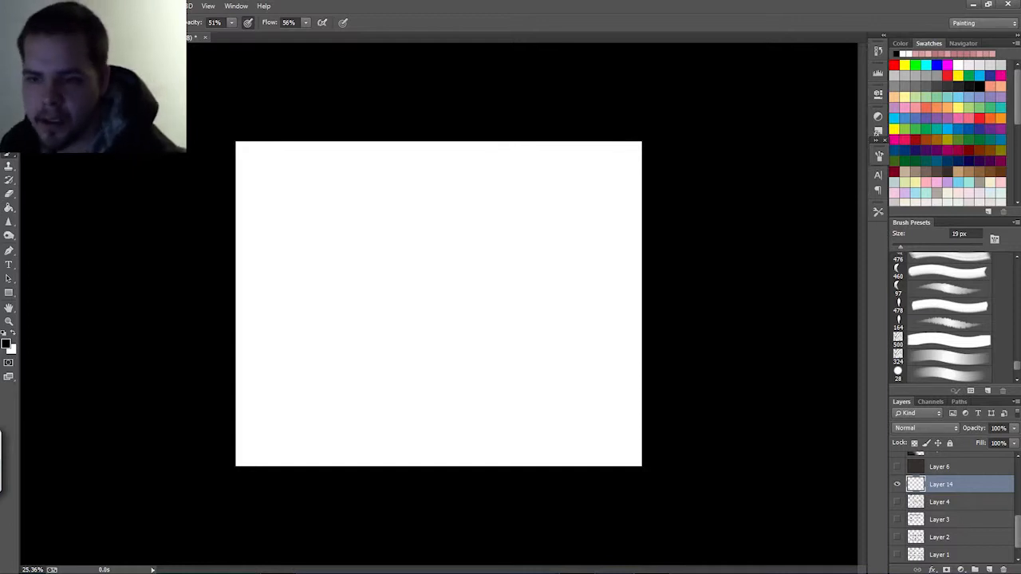
# Draw three straight horizontal guide lines for eyes, nose and mouth, and a vertical centre line crossing them.
pyautogui.moveTo(574, 224); pyautogui.dragTo(359, 225)
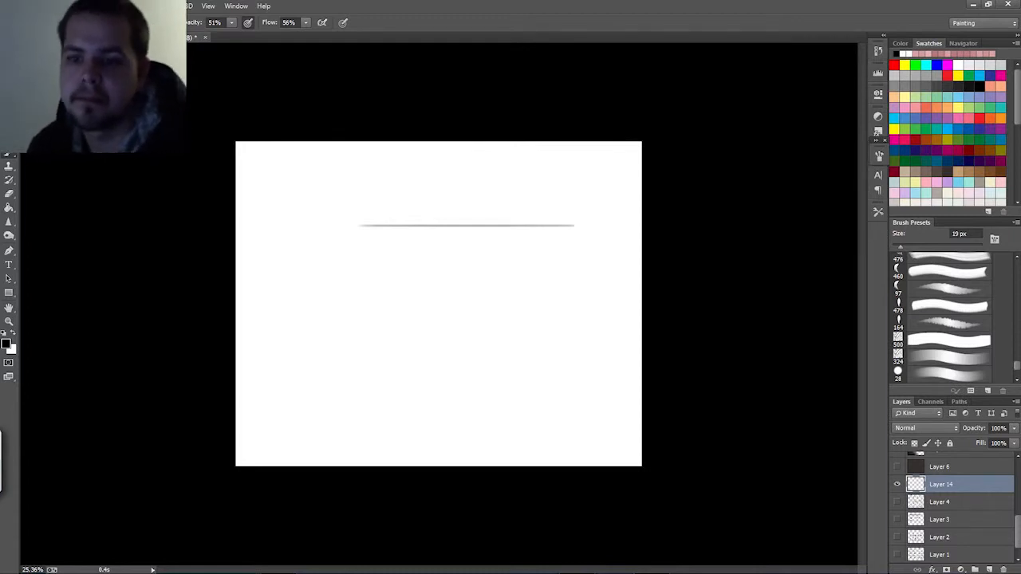
pyautogui.moveTo(446, 256)
pyautogui.mouseDown()
pyautogui.moveTo(558, 291)
pyautogui.moveTo(332, 291)
pyautogui.moveTo(528, 358)
pyautogui.mouseUp()
pyautogui.moveTo(528, 357); pyautogui.dragTo(350, 357)
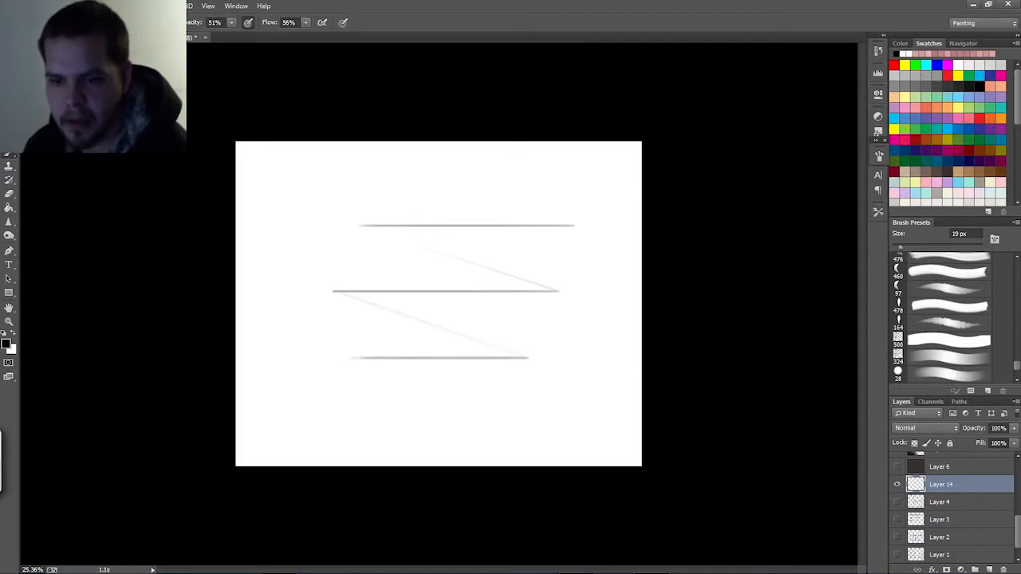
pyautogui.moveTo(391, 279); pyautogui.dragTo(460, 170)
pyautogui.moveTo(460, 170); pyautogui.dragTo(460, 417)
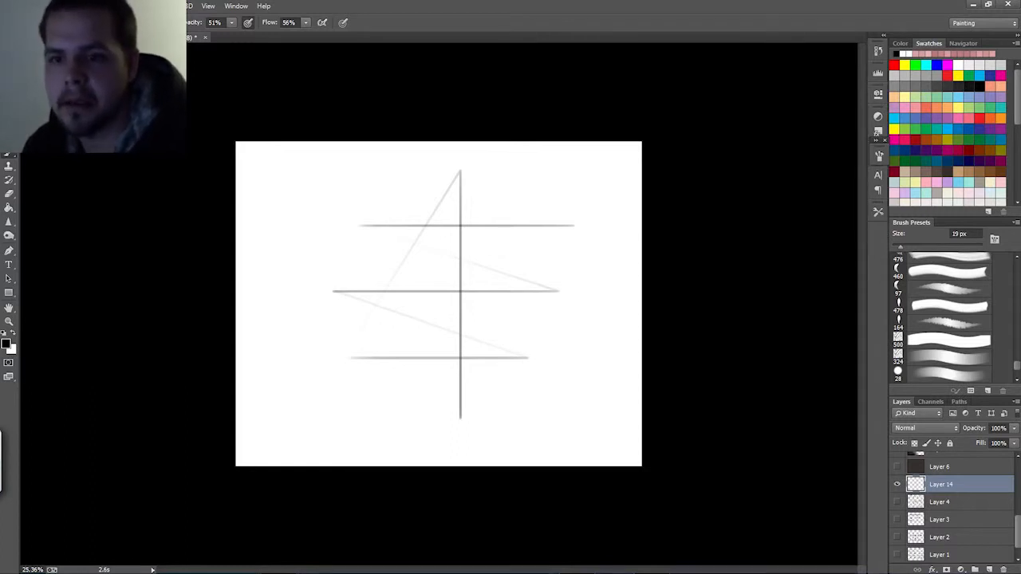
# Mark the inner eye corners with pairs of short vertical strokes on the upper guide line, either side of the centre line.
pyautogui.moveTo(438, 214); pyautogui.dragTo(436, 238)
pyautogui.moveTo(490, 217); pyautogui.dragTo(490, 237)
pyautogui.moveTo(437, 215)
pyautogui.mouseDown()
pyautogui.moveTo(436, 239)
pyautogui.moveTo(445, 214)
pyautogui.moveTo(445, 239)
pyautogui.moveTo(477, 241)
pyautogui.moveTo(480, 212)
pyautogui.moveTo(480, 240)
pyautogui.mouseUp()
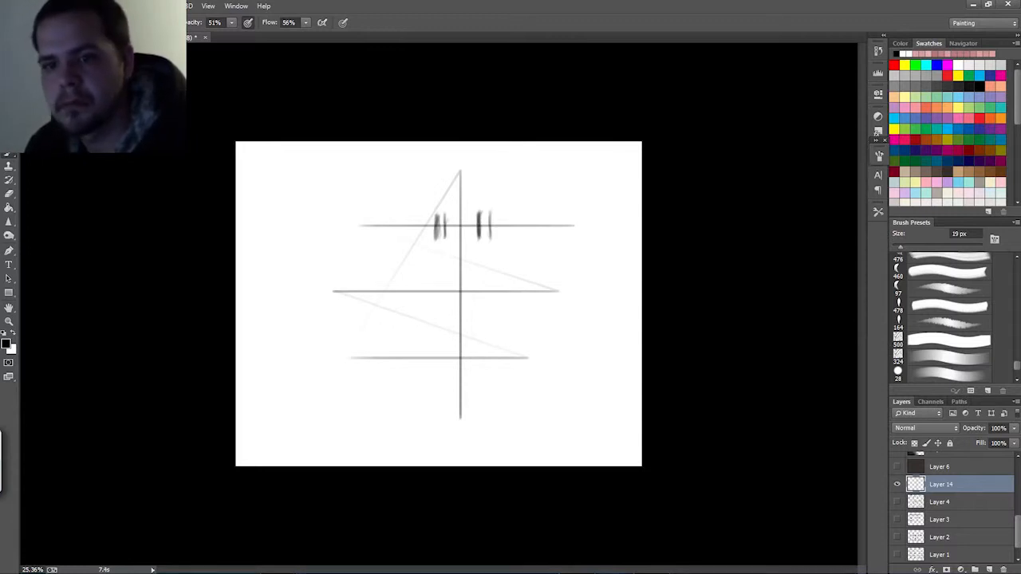
# Sketch almond-shaped outlines for both eyes along the upper guide line, outward from the corner marks.
pyautogui.moveTo(419, 212)
pyautogui.mouseDown()
pyautogui.moveTo(434, 224)
pyautogui.moveTo(391, 209)
pyautogui.mouseUp()
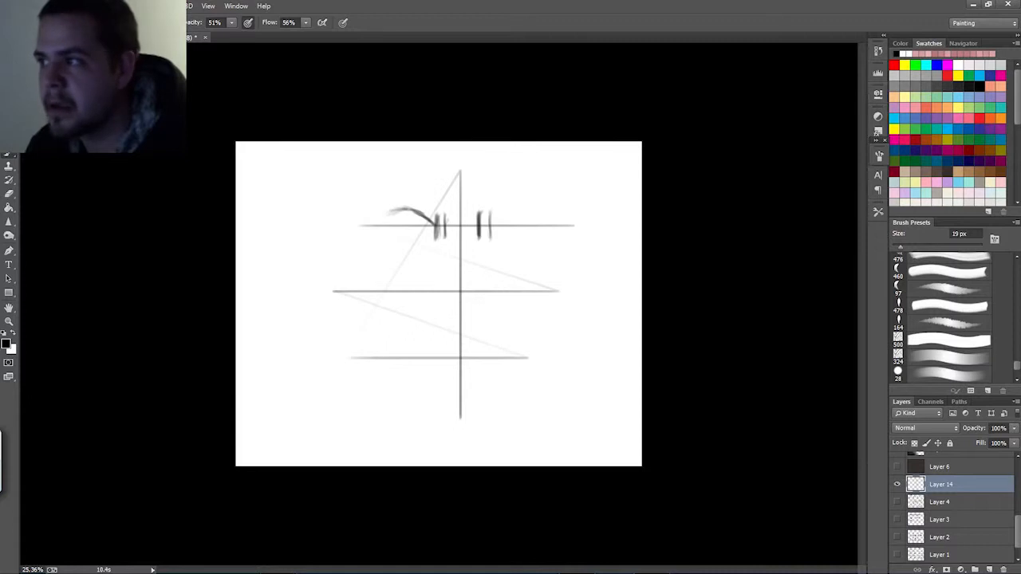
pyautogui.moveTo(397, 209); pyautogui.dragTo(364, 224)
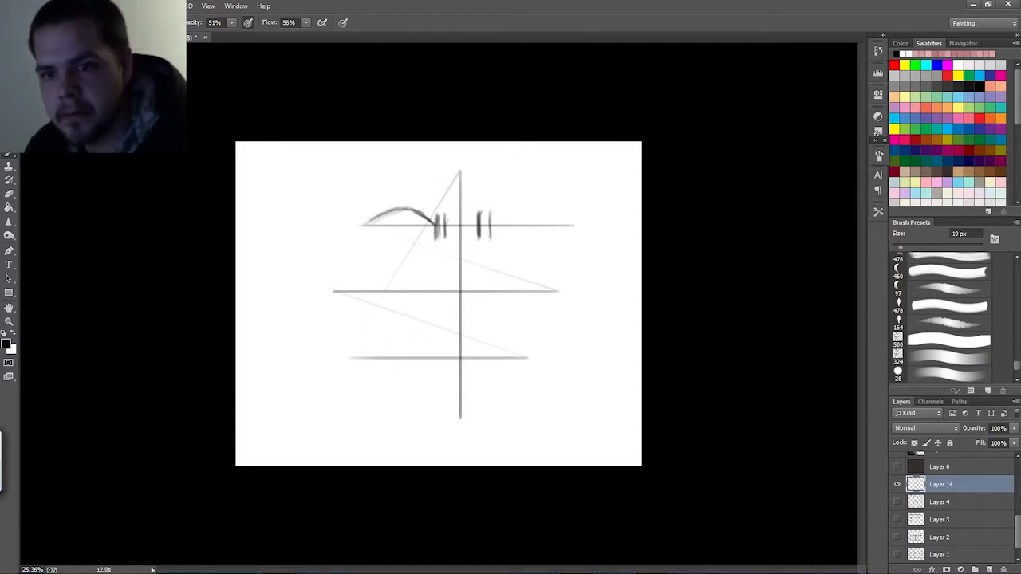
pyautogui.moveTo(429, 231)
pyautogui.mouseDown()
pyautogui.moveTo(368, 229)
pyautogui.moveTo(421, 229)
pyautogui.mouseUp()
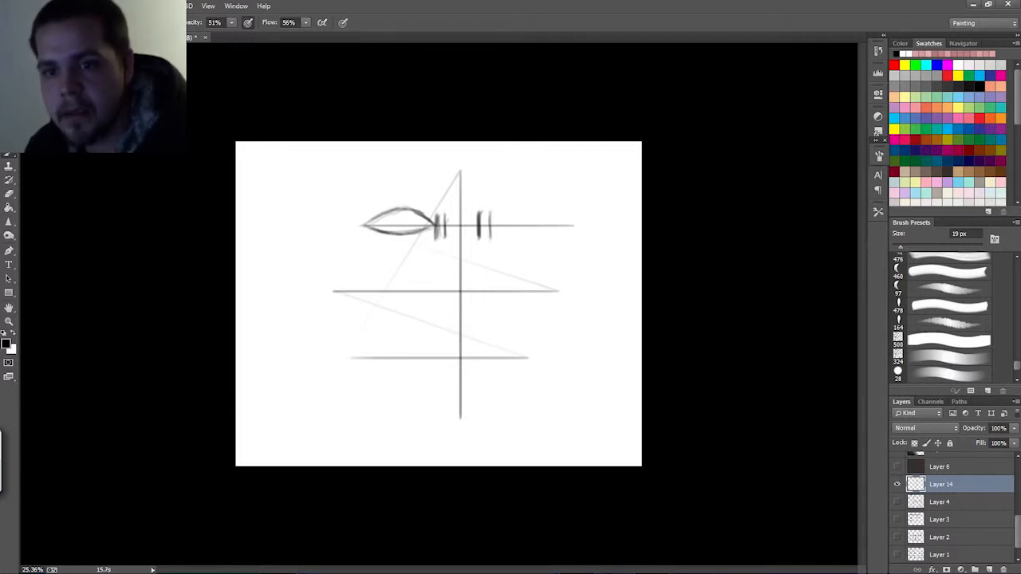
pyautogui.moveTo(491, 226)
pyautogui.mouseDown()
pyautogui.moveTo(539, 210)
pyautogui.moveTo(570, 222)
pyautogui.moveTo(523, 235)
pyautogui.moveTo(491, 224)
pyautogui.mouseUp()
pyautogui.moveTo(555, 231)
pyautogui.mouseDown()
pyautogui.moveTo(520, 235)
pyautogui.moveTo(515, 214)
pyautogui.moveTo(550, 212)
pyautogui.moveTo(570, 226)
pyautogui.mouseUp()
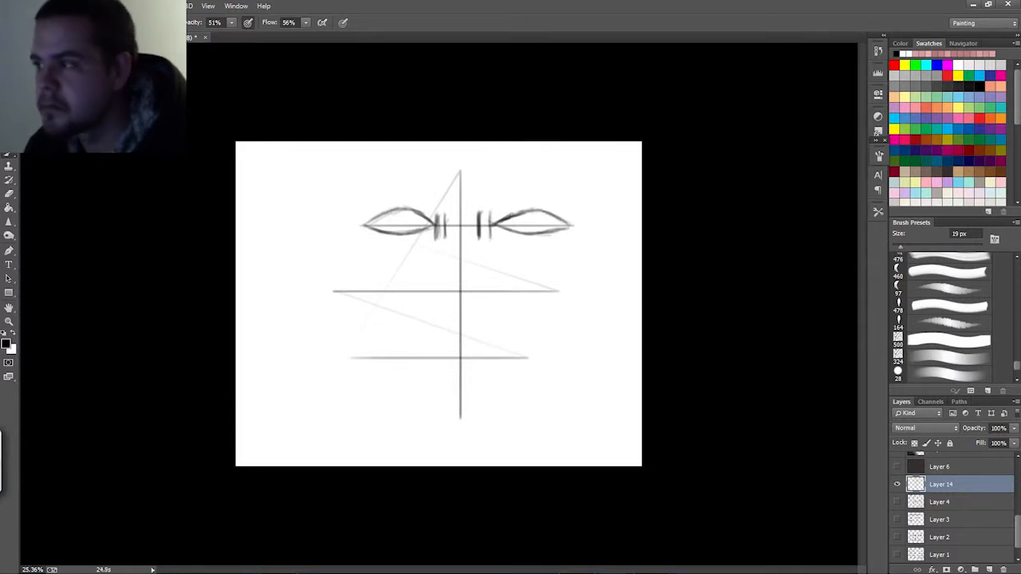
pyautogui.moveTo(373, 216)
pyautogui.mouseDown()
pyautogui.moveTo(398, 208)
pyautogui.moveTo(376, 214)
pyautogui.mouseUp()
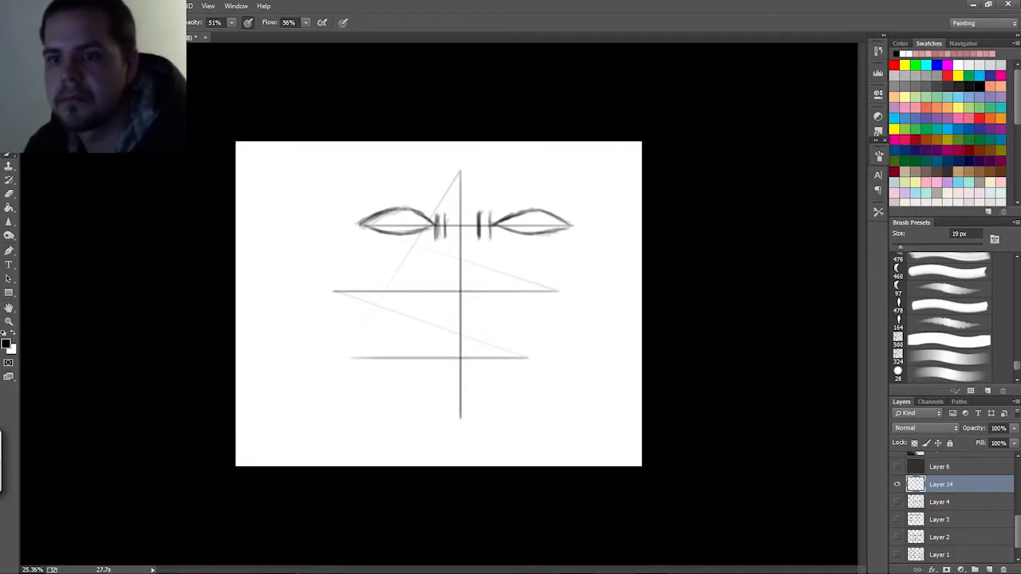
# Draw a round iris inside each eye and darken the outer edge of the left eye's iris.
pyautogui.moveTo(546, 213)
pyautogui.mouseDown()
pyautogui.moveTo(545, 234)
pyautogui.moveTo(547, 219)
pyautogui.moveTo(520, 231)
pyautogui.mouseUp()
pyautogui.scroll(1, 439, 304)
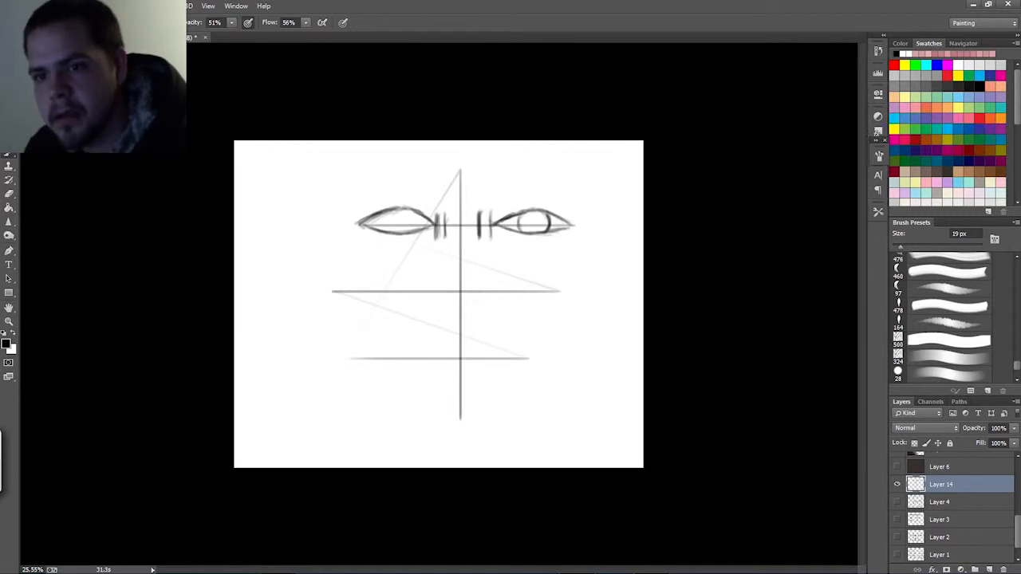
pyautogui.moveTo(407, 210)
pyautogui.mouseDown()
pyautogui.moveTo(412, 233)
pyautogui.moveTo(387, 230)
pyautogui.mouseUp()
pyautogui.moveTo(410, 218)
pyautogui.mouseDown()
pyautogui.moveTo(410, 232)
pyautogui.moveTo(389, 231)
pyautogui.mouseUp()
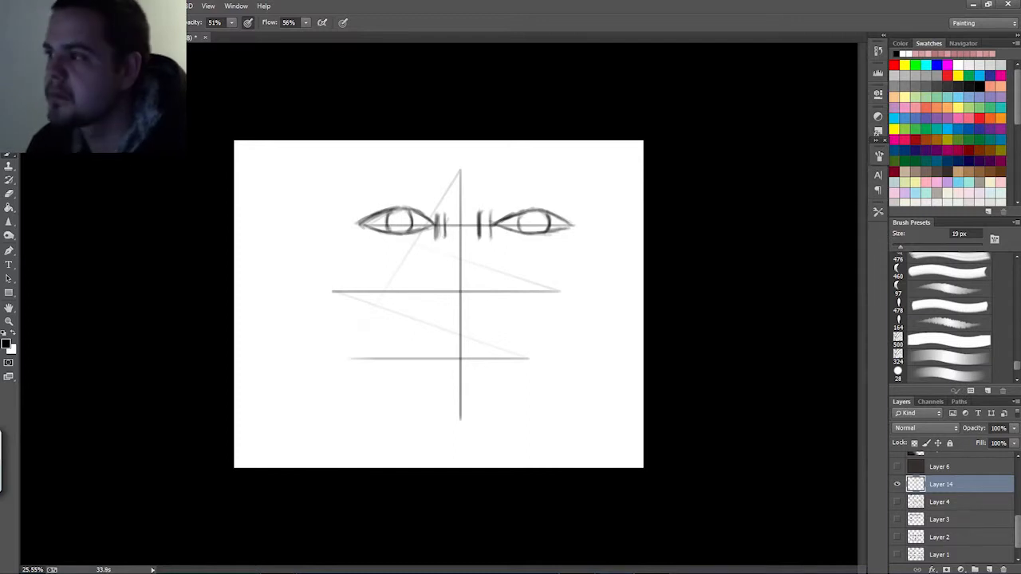
pyautogui.moveTo(388, 211); pyautogui.dragTo(387, 232)
pyautogui.moveTo(385, 212); pyautogui.dragTo(384, 230)
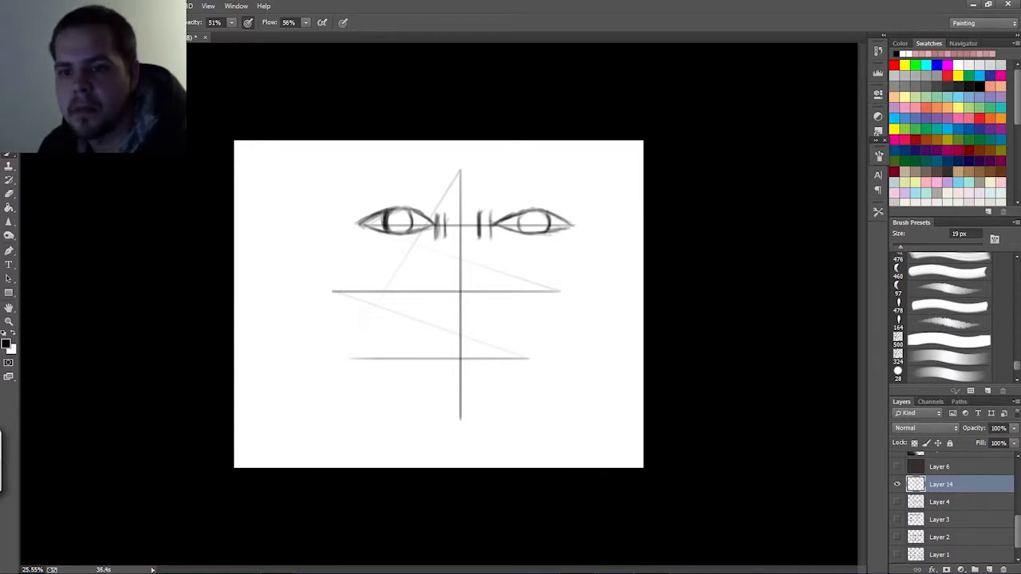
pyautogui.moveTo(511, 214); pyautogui.dragTo(532, 208)
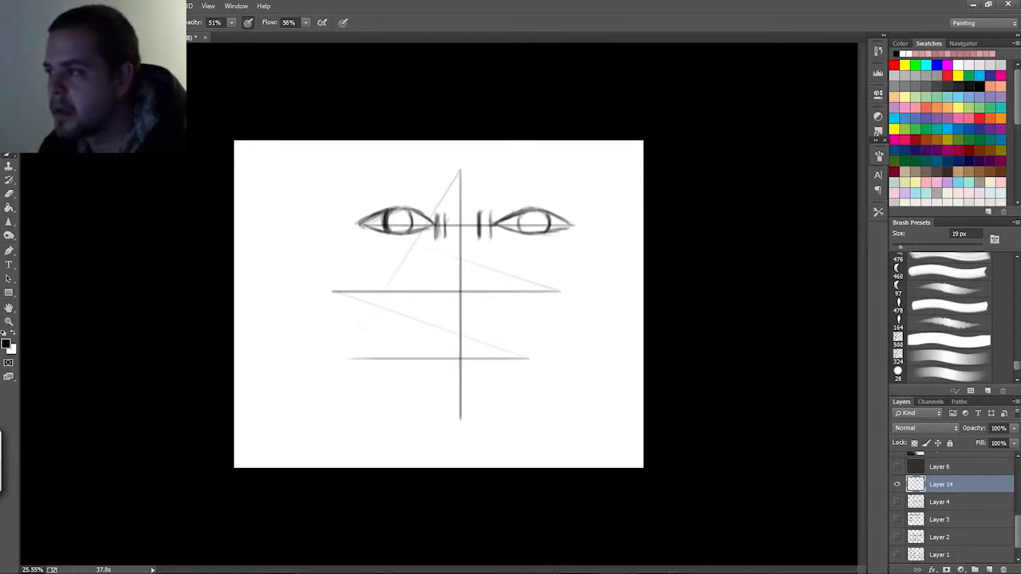
# Draw curved upper eyelid creases above both eyes and reinforce the left eye's crease.
pyautogui.scroll(2, 439, 304)
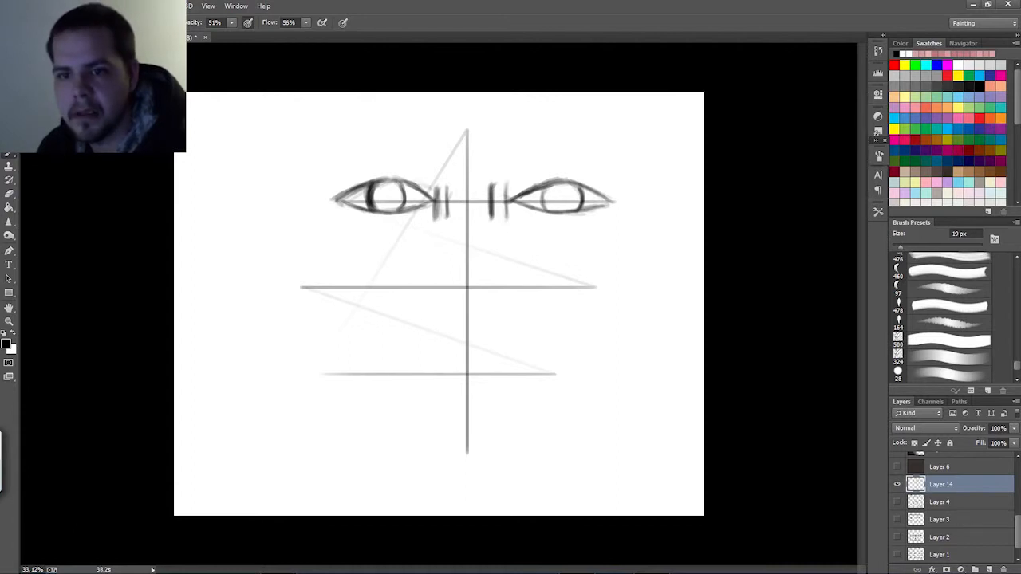
pyautogui.moveTo(436, 187)
pyautogui.mouseDown()
pyautogui.moveTo(374, 169)
pyautogui.moveTo(339, 189)
pyautogui.mouseUp()
pyautogui.moveTo(375, 168); pyautogui.dragTo(329, 201)
pyautogui.moveTo(350, 180); pyautogui.dragTo(336, 191)
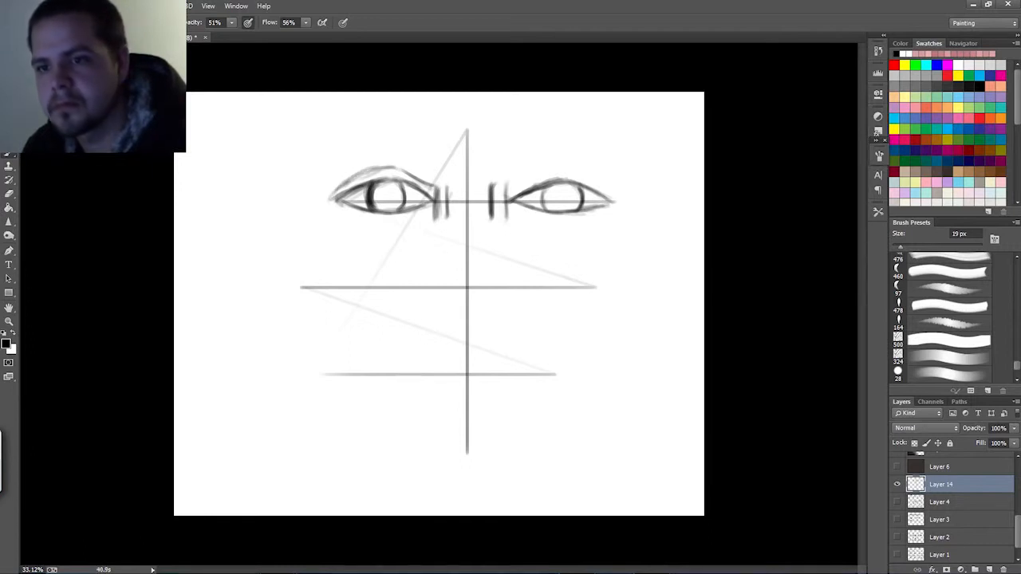
pyautogui.moveTo(539, 176)
pyautogui.mouseDown()
pyautogui.moveTo(508, 191)
pyautogui.moveTo(550, 171)
pyautogui.moveTo(529, 182)
pyautogui.moveTo(592, 175)
pyautogui.moveTo(617, 199)
pyautogui.mouseUp()
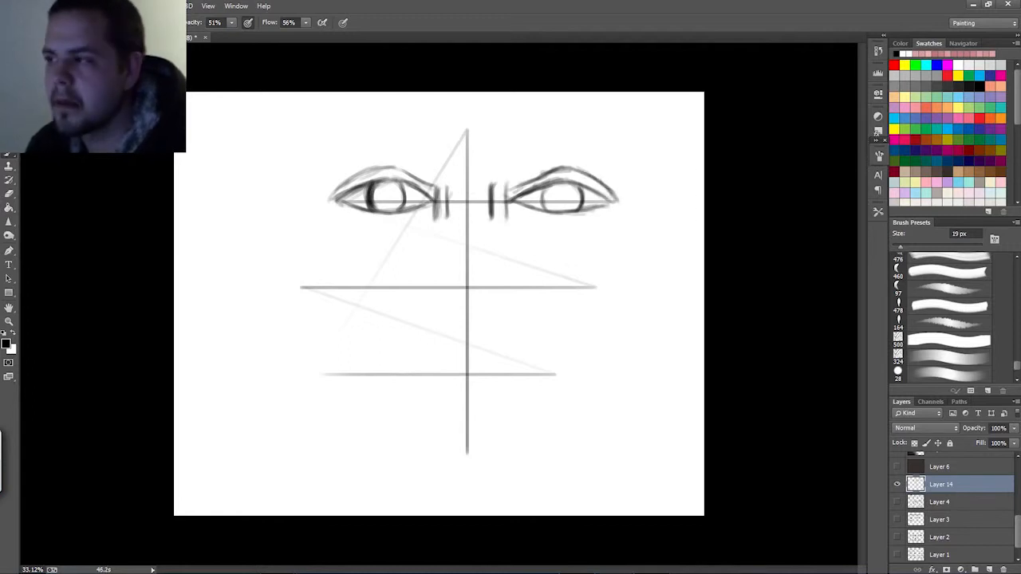
pyautogui.moveTo(341, 185); pyautogui.dragTo(390, 163)
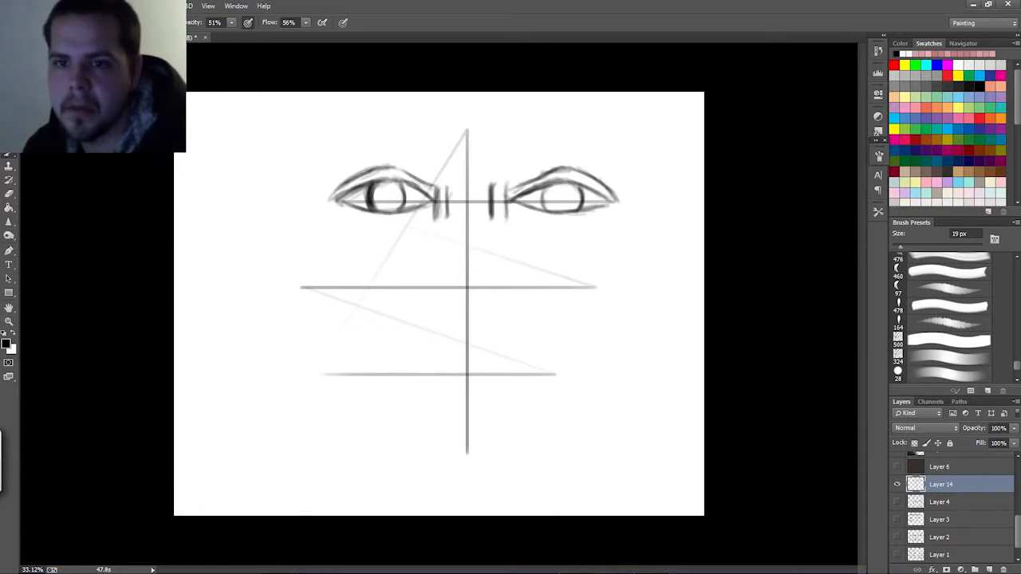
pyautogui.moveTo(335, 194)
pyautogui.mouseDown()
pyautogui.moveTo(357, 179)
pyautogui.moveTo(345, 183)
pyautogui.mouseUp()
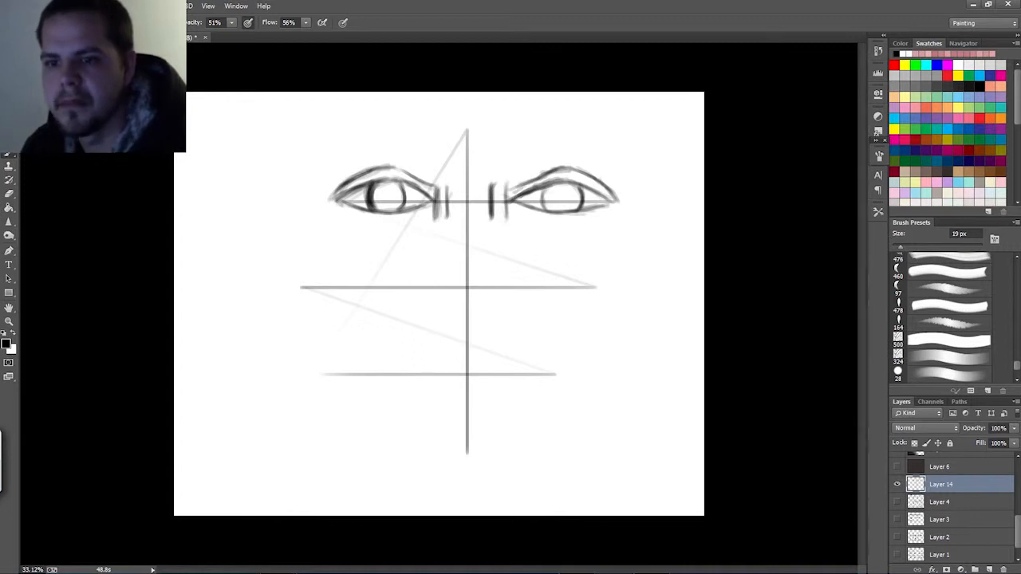
# Sketch the nose on the middle guide line with nostrils, wings and tip, plus two short philtrum strokes below it.
pyautogui.moveTo(442, 281)
pyautogui.mouseDown()
pyautogui.moveTo(502, 276)
pyautogui.moveTo(442, 287)
pyautogui.mouseUp()
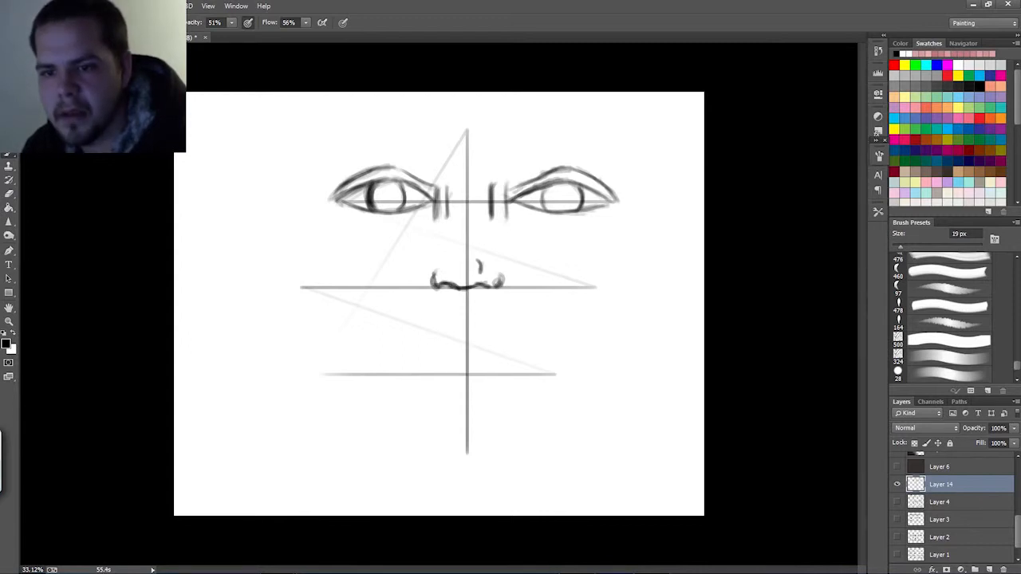
pyautogui.moveTo(451, 263); pyautogui.dragTo(453, 277)
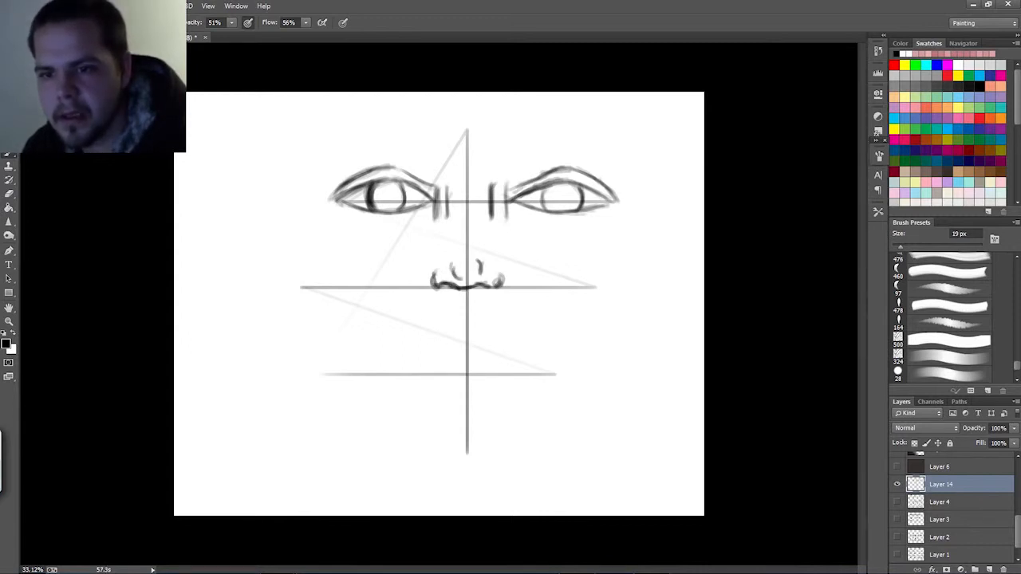
pyautogui.moveTo(472, 286)
pyautogui.mouseDown()
pyautogui.moveTo(474, 301)
pyautogui.moveTo(460, 301)
pyautogui.moveTo(474, 308)
pyautogui.moveTo(461, 306)
pyautogui.moveTo(473, 309)
pyautogui.moveTo(462, 335)
pyautogui.moveTo(475, 329)
pyautogui.mouseUp()
pyautogui.moveTo(461, 306)
pyautogui.mouseDown()
pyautogui.moveTo(463, 318)
pyautogui.moveTo(491, 284)
pyautogui.moveTo(495, 291)
pyautogui.moveTo(498, 261)
pyautogui.mouseUp()
pyautogui.moveTo(434, 292)
pyautogui.mouseDown()
pyautogui.moveTo(435, 269)
pyautogui.moveTo(443, 289)
pyautogui.mouseUp()
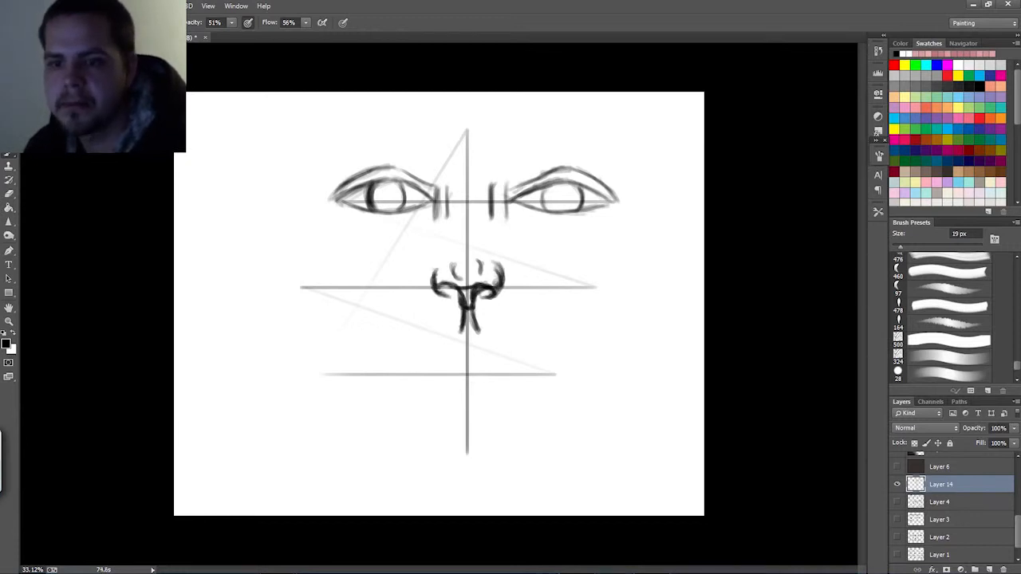
# Touch up the left nostril, draw a mouth line above the lower guide line, and sketch the upper and lower lips around it.
pyautogui.moveTo(438, 288); pyautogui.dragTo(456, 284)
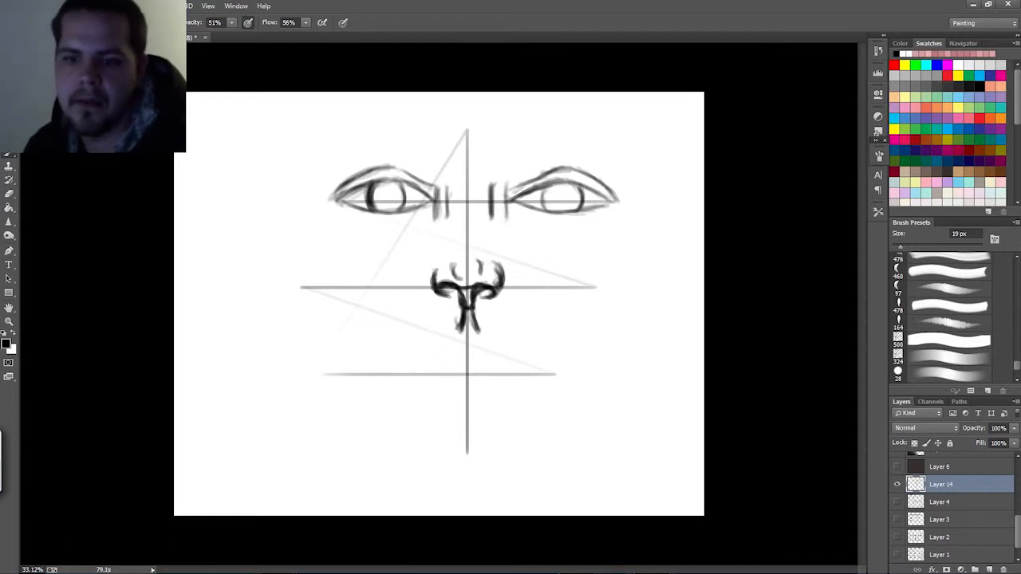
pyautogui.moveTo(443, 348)
pyautogui.mouseDown()
pyautogui.moveTo(530, 348)
pyautogui.moveTo(384, 346)
pyautogui.mouseUp()
pyautogui.moveTo(505, 348); pyautogui.dragTo(549, 350)
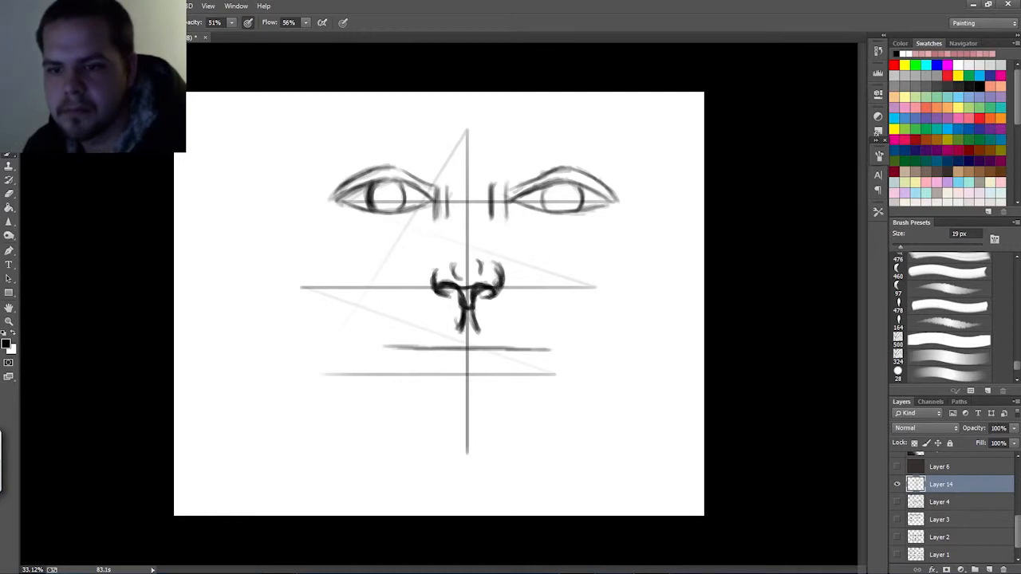
pyautogui.moveTo(467, 335)
pyautogui.mouseDown()
pyautogui.moveTo(484, 329)
pyautogui.moveTo(457, 334)
pyautogui.moveTo(533, 348)
pyautogui.mouseUp()
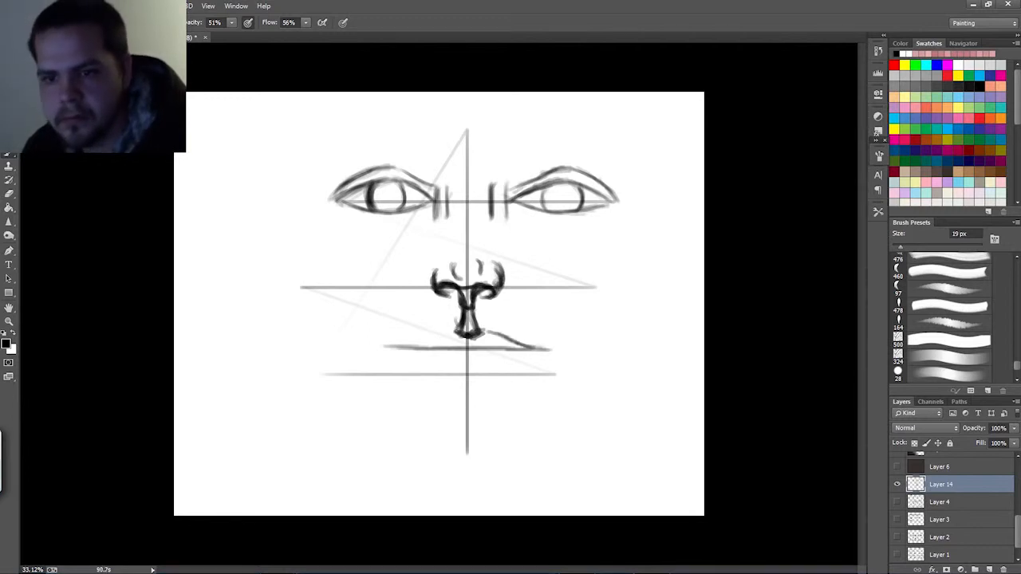
pyautogui.moveTo(453, 332)
pyautogui.mouseDown()
pyautogui.moveTo(403, 347)
pyautogui.moveTo(451, 332)
pyautogui.moveTo(419, 347)
pyautogui.moveTo(531, 349)
pyautogui.moveTo(416, 348)
pyautogui.mouseUp()
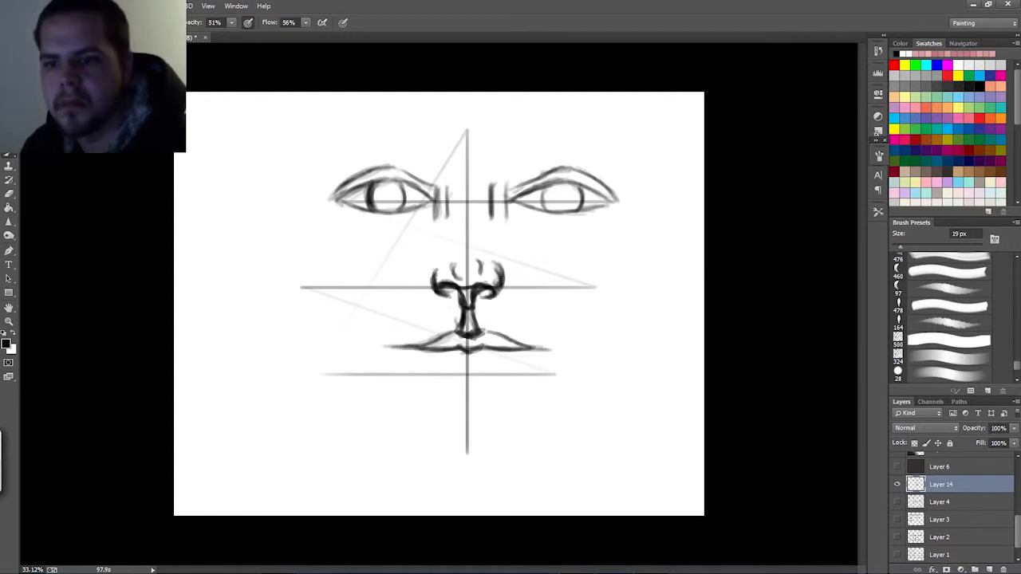
pyautogui.moveTo(524, 349)
pyautogui.mouseDown()
pyautogui.moveTo(461, 367)
pyautogui.moveTo(428, 359)
pyautogui.moveTo(422, 346)
pyautogui.mouseUp()
pyautogui.moveTo(485, 345)
pyautogui.mouseDown()
pyautogui.moveTo(466, 347)
pyautogui.moveTo(509, 349)
pyautogui.mouseUp()
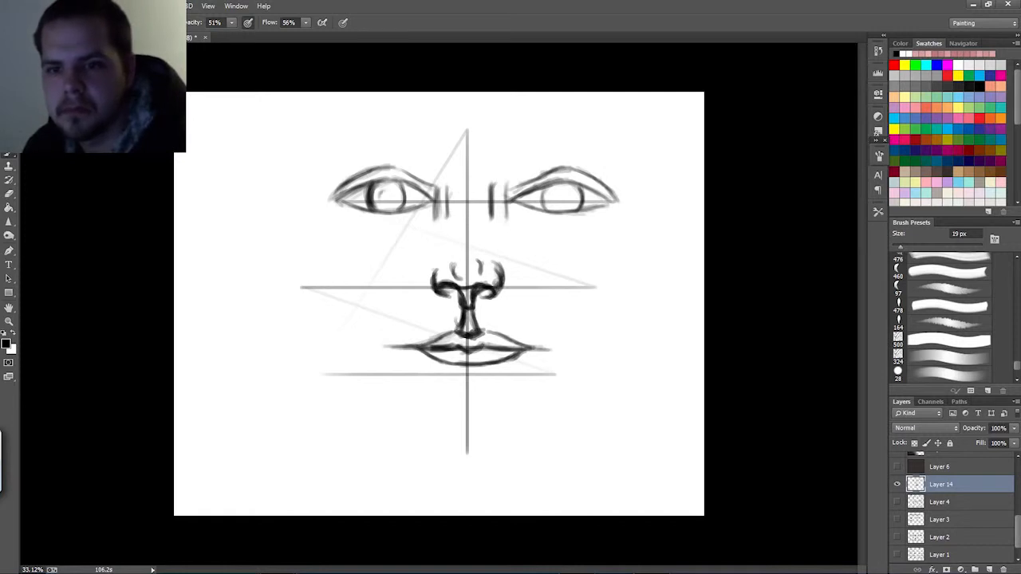
# Draw small pupils with a highlight inside the irises of both eyes.
pyautogui.moveTo(381, 192)
pyautogui.mouseDown()
pyautogui.moveTo(385, 203)
pyautogui.moveTo(396, 197)
pyautogui.moveTo(390, 203)
pyautogui.mouseUp()
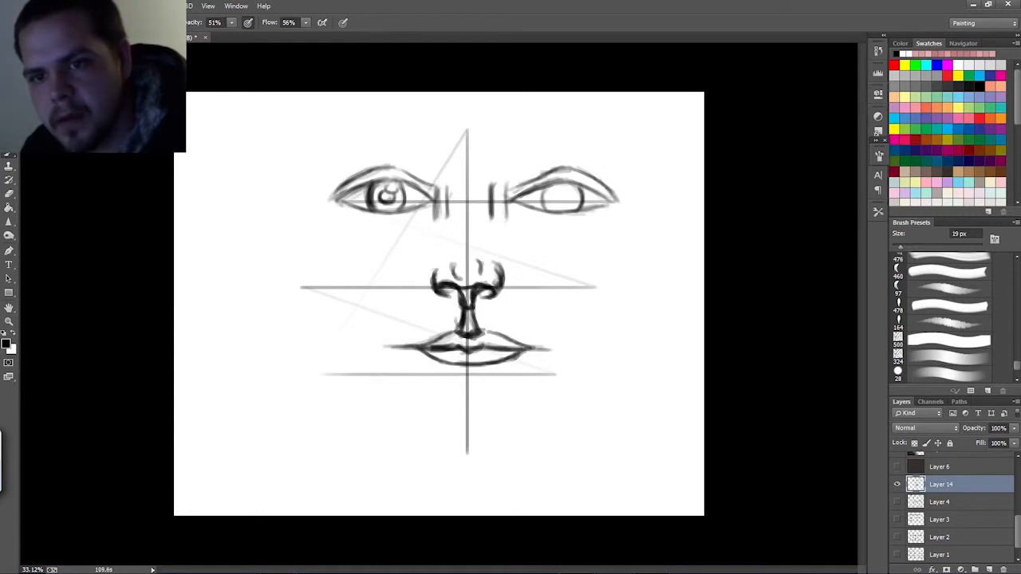
pyautogui.moveTo(554, 190)
pyautogui.mouseDown()
pyautogui.moveTo(566, 206)
pyautogui.moveTo(562, 194)
pyautogui.moveTo(574, 191)
pyautogui.moveTo(554, 197)
pyautogui.moveTo(572, 195)
pyautogui.mouseUp()
# Add a short shadow line below the lower lip and diagonal cheek creases on both sides of the nose.
pyautogui.scroll(-2, 437, 305)
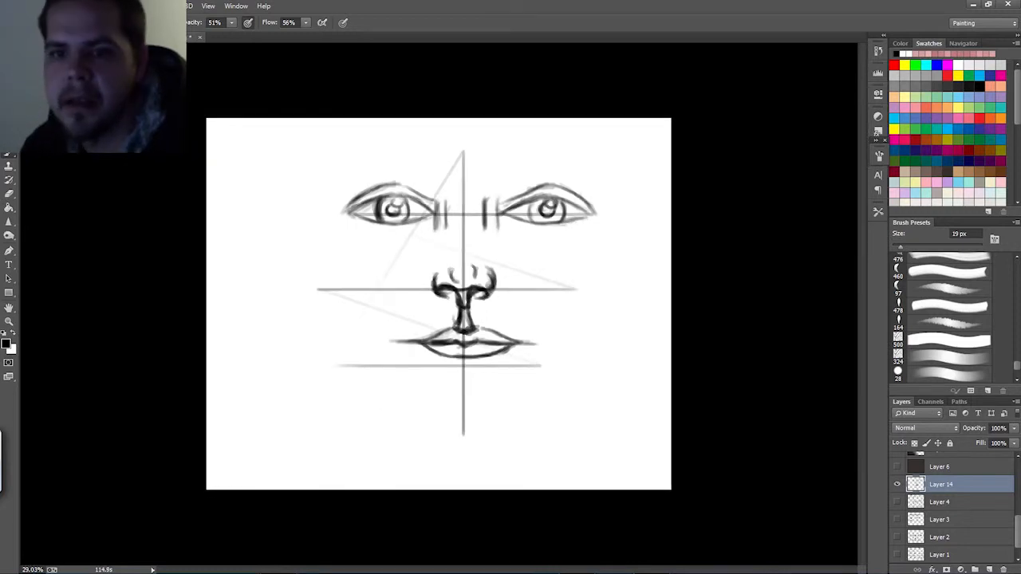
pyautogui.moveTo(460, 369)
pyautogui.mouseDown()
pyautogui.moveTo(484, 371)
pyautogui.moveTo(448, 374)
pyautogui.moveTo(484, 374)
pyautogui.mouseUp()
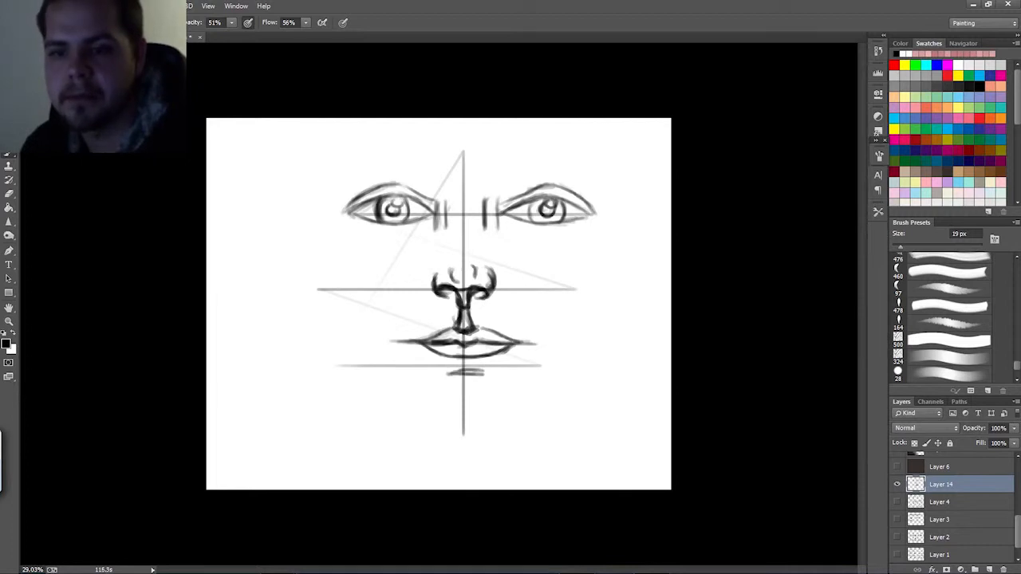
pyautogui.moveTo(505, 277); pyautogui.dragTo(518, 285)
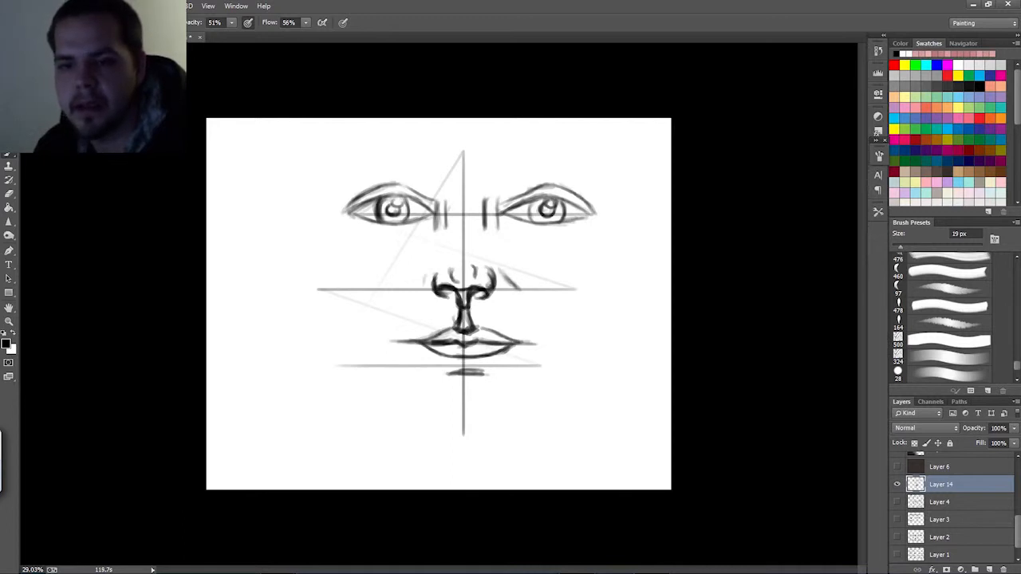
pyautogui.moveTo(428, 277); pyautogui.dragTo(410, 290)
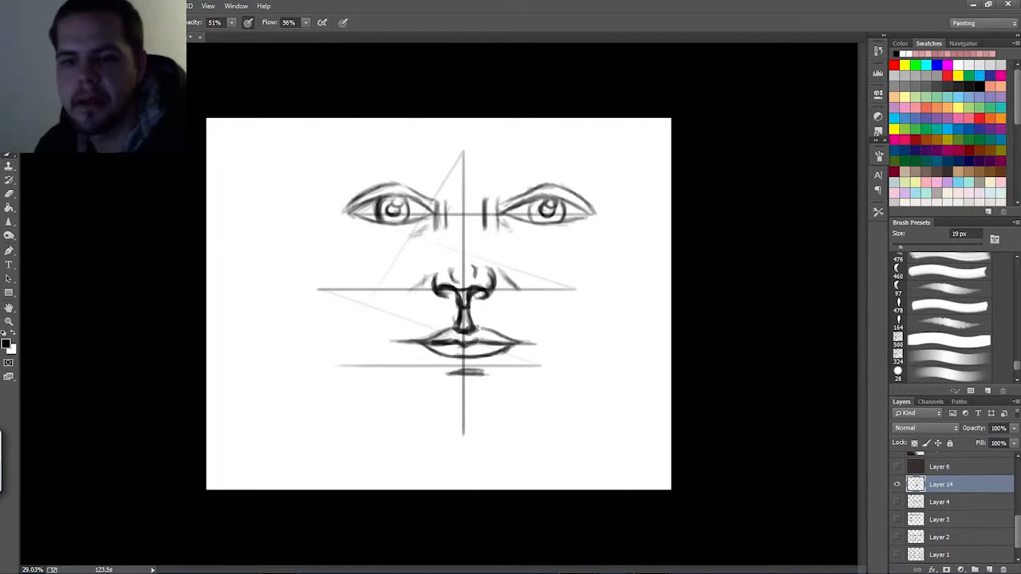
# Sketch the chin and the left jawline, curving up to a cheek line beside the middle guide line.
pyautogui.moveTo(307, 256)
pyautogui.mouseDown()
pyautogui.moveTo(307, 315)
pyautogui.moveTo(299, 310)
pyautogui.mouseUp()
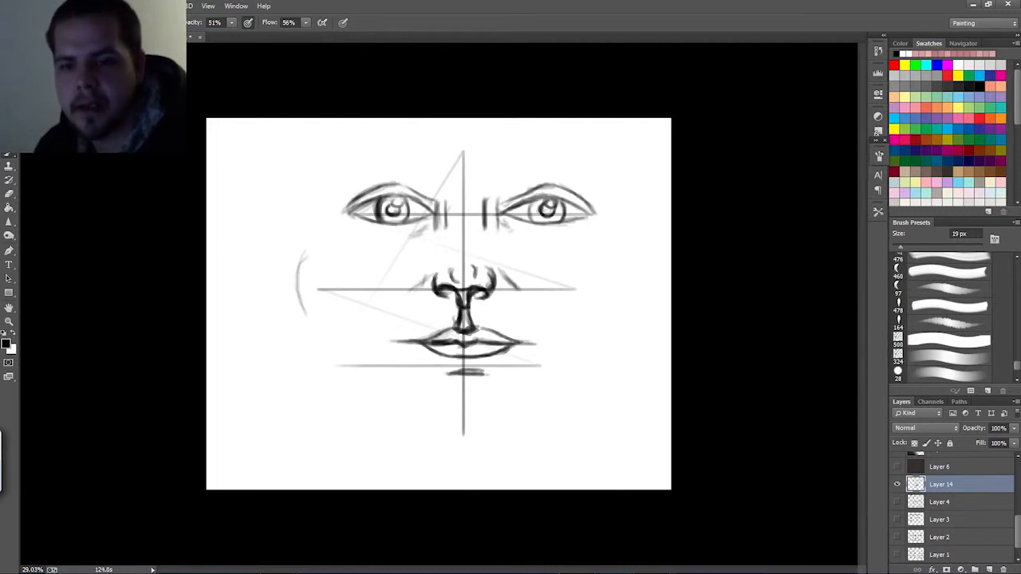
pyautogui.moveTo(301, 274); pyautogui.dragTo(296, 301)
pyautogui.moveTo(502, 428)
pyautogui.mouseDown()
pyautogui.moveTo(442, 434)
pyautogui.moveTo(412, 411)
pyautogui.moveTo(475, 437)
pyautogui.moveTo(380, 391)
pyautogui.mouseUp()
pyautogui.moveTo(419, 423)
pyautogui.mouseDown()
pyautogui.moveTo(357, 382)
pyautogui.moveTo(338, 356)
pyautogui.mouseUp()
pyautogui.moveTo(368, 391)
pyautogui.mouseDown()
pyautogui.moveTo(302, 314)
pyautogui.moveTo(302, 298)
pyautogui.mouseUp()
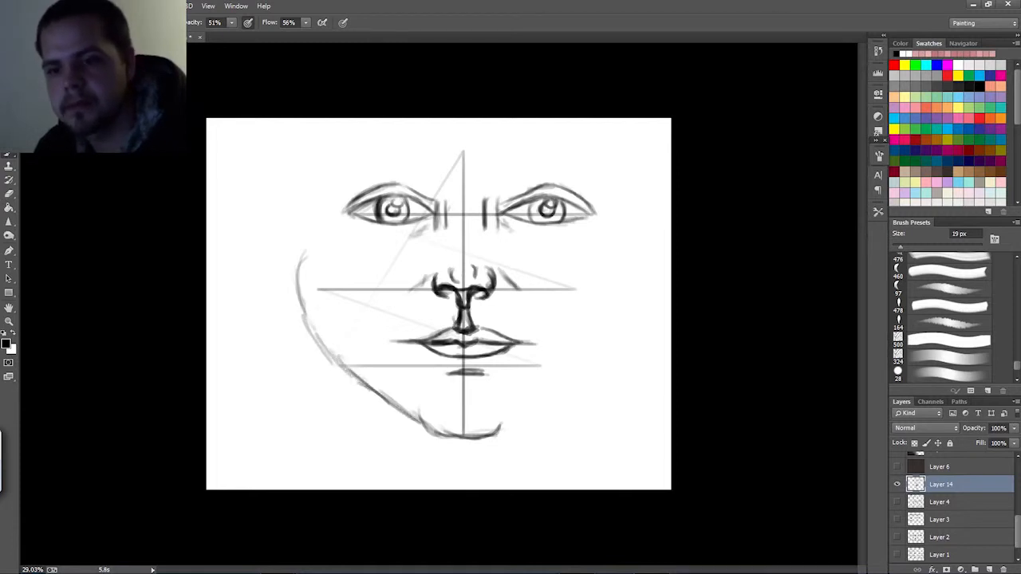
# Sketch the right jawline from the chin up to the cheek and darken the right cheek contour.
pyautogui.moveTo(500, 431); pyautogui.dragTo(561, 382)
pyautogui.moveTo(523, 415); pyautogui.dragTo(563, 381)
pyautogui.moveTo(502, 431); pyautogui.dragTo(568, 371)
pyautogui.moveTo(538, 404); pyautogui.dragTo(584, 362)
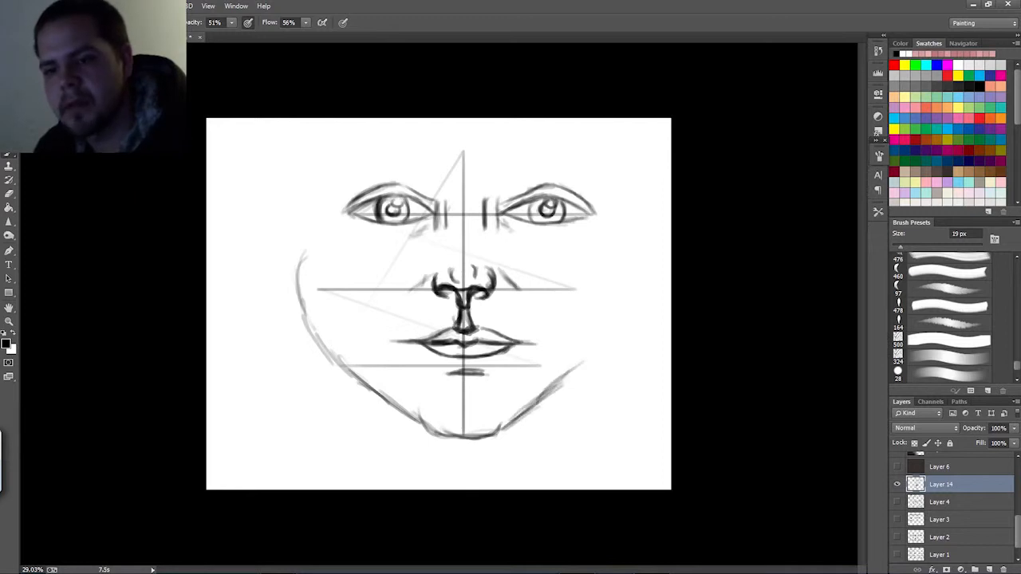
pyautogui.moveTo(587, 267)
pyautogui.mouseDown()
pyautogui.moveTo(600, 322)
pyautogui.moveTo(583, 364)
pyautogui.mouseUp()
pyautogui.moveTo(606, 321); pyautogui.dragTo(547, 399)
pyautogui.moveTo(583, 360)
pyautogui.mouseDown()
pyautogui.moveTo(541, 395)
pyautogui.moveTo(604, 324)
pyautogui.moveTo(611, 283)
pyautogui.mouseUp()
pyautogui.moveTo(607, 317)
pyautogui.mouseDown()
pyautogui.moveTo(611, 265)
pyautogui.moveTo(596, 350)
pyautogui.mouseUp()
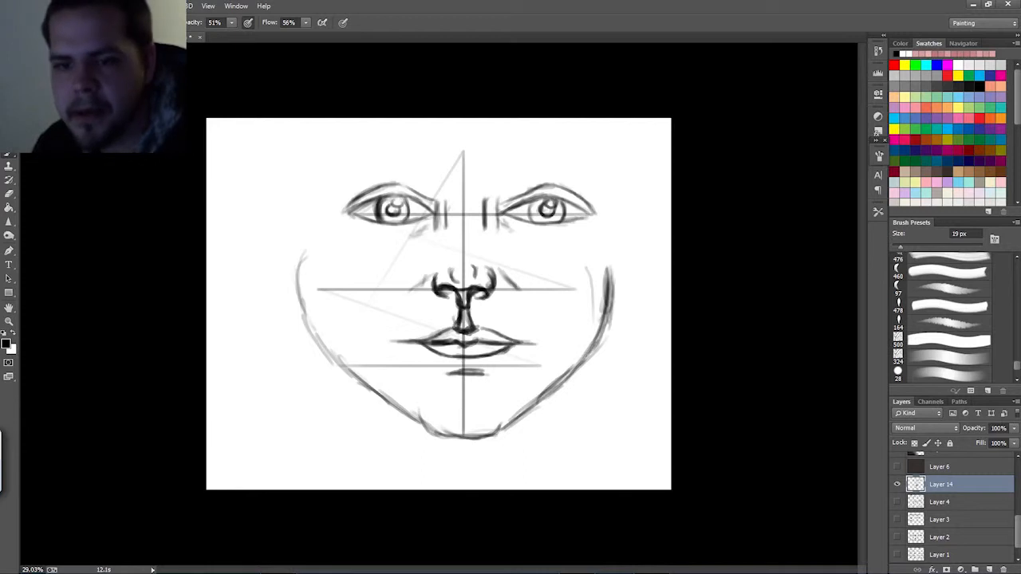
# Redraw the left cheek contour slightly further inward, from the jaw up to the middle guide line.
pyautogui.moveTo(341, 365)
pyautogui.mouseDown()
pyautogui.moveTo(315, 330)
pyautogui.moveTo(306, 286)
pyautogui.mouseUp()
pyautogui.moveTo(315, 332)
pyautogui.mouseDown()
pyautogui.moveTo(309, 263)
pyautogui.moveTo(308, 274)
pyautogui.mouseUp()
pyautogui.moveTo(313, 309); pyautogui.dragTo(311, 282)
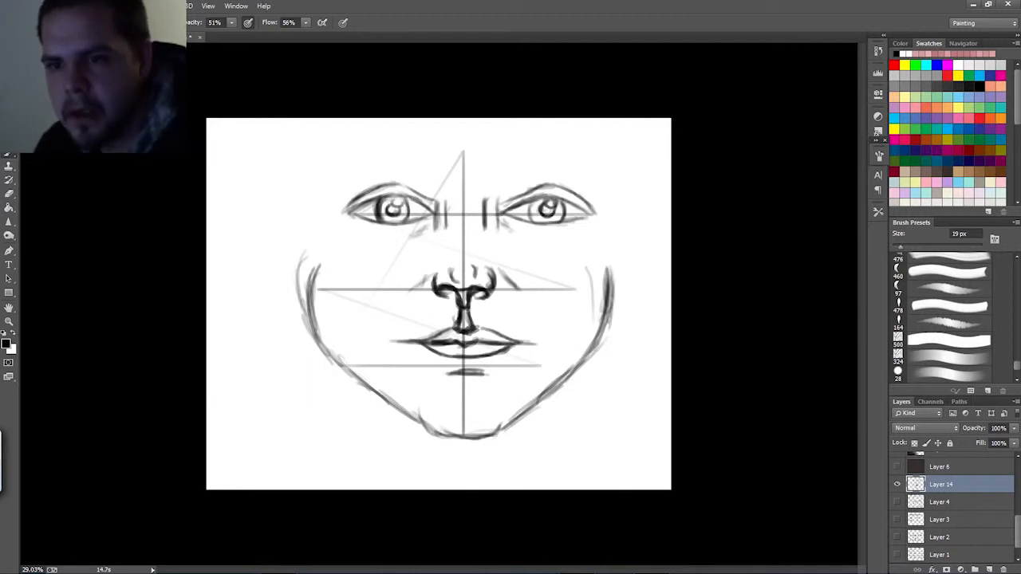
# Sketch both temples down from the canvas's upper edge and extend the left side of the head to the cheek.
pyautogui.moveTo(610, 186); pyautogui.dragTo(597, 128)
pyautogui.moveTo(593, 121)
pyautogui.mouseDown()
pyautogui.moveTo(611, 181)
pyautogui.moveTo(611, 168)
pyautogui.mouseUp()
pyautogui.moveTo(325, 122); pyautogui.dragTo(315, 193)
pyautogui.moveTo(321, 150); pyautogui.dragTo(317, 222)
pyautogui.moveTo(313, 183); pyautogui.dragTo(311, 269)
pyautogui.moveTo(313, 206); pyautogui.dragTo(309, 287)
pyautogui.moveTo(311, 245); pyautogui.dragTo(308, 297)
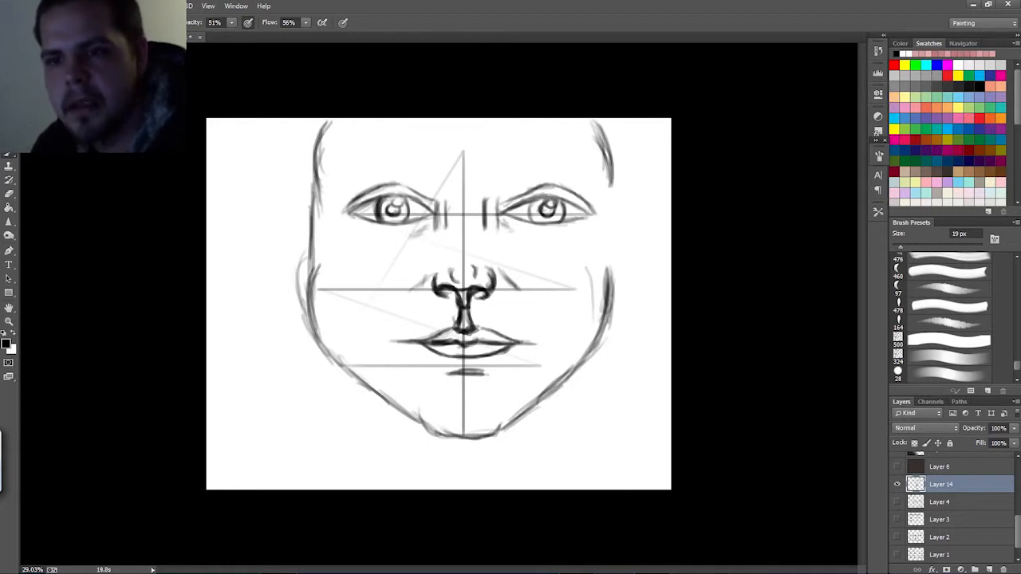
# Connect the right temple to the right cheek with overlapping contour strokes beside the eye.
pyautogui.moveTo(621, 166); pyautogui.dragTo(616, 223)
pyautogui.moveTo(619, 188); pyautogui.dragTo(614, 287)
pyautogui.moveTo(613, 216); pyautogui.dragTo(609, 283)
pyautogui.moveTo(617, 188)
pyautogui.mouseDown()
pyautogui.moveTo(612, 262)
pyautogui.moveTo(610, 249)
pyautogui.mouseUp()
pyautogui.moveTo(610, 163); pyautogui.dragTo(608, 205)
pyautogui.moveTo(620, 143); pyautogui.dragTo(609, 215)
pyautogui.moveTo(610, 123); pyautogui.dragTo(599, 187)
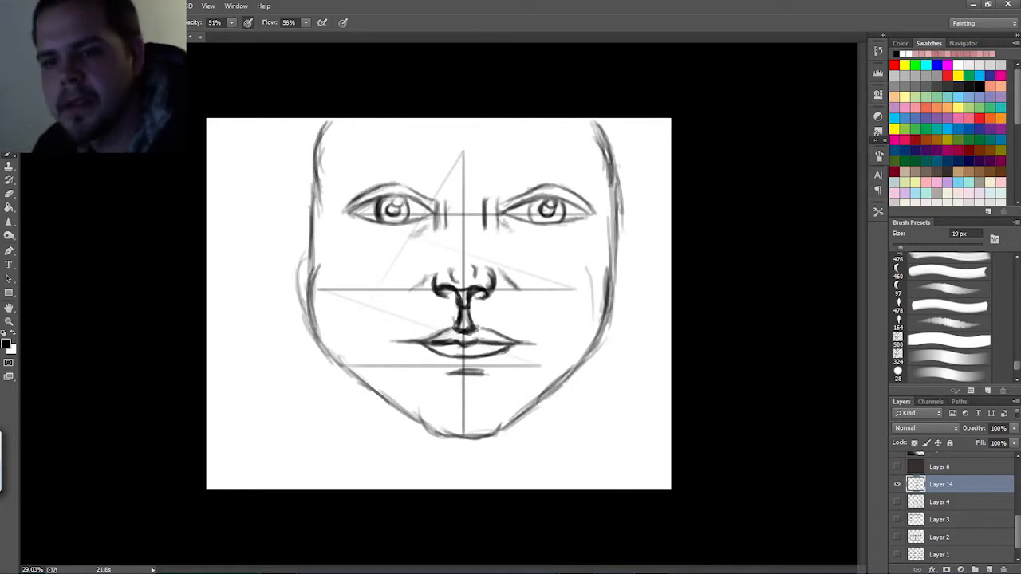
# Darken the left face contour from the temple down along the cheek and jaw to the chin.
pyautogui.moveTo(309, 185)
pyautogui.mouseDown()
pyautogui.moveTo(308, 262)
pyautogui.moveTo(307, 233)
pyautogui.mouseUp()
pyautogui.moveTo(309, 230); pyautogui.dragTo(307, 274)
pyautogui.moveTo(309, 204); pyautogui.dragTo(308, 291)
pyautogui.moveTo(316, 244); pyautogui.dragTo(311, 293)
pyautogui.moveTo(311, 204); pyautogui.dragTo(307, 237)
pyautogui.moveTo(317, 158)
pyautogui.mouseDown()
pyautogui.moveTo(308, 204)
pyautogui.moveTo(311, 180)
pyautogui.mouseUp()
pyautogui.moveTo(324, 131); pyautogui.dragTo(307, 212)
pyautogui.moveTo(325, 134)
pyautogui.mouseDown()
pyautogui.moveTo(308, 209)
pyautogui.moveTo(314, 183)
pyautogui.moveTo(306, 193)
pyautogui.moveTo(310, 317)
pyautogui.mouseUp()
pyautogui.moveTo(316, 279)
pyautogui.mouseDown()
pyautogui.moveTo(308, 343)
pyautogui.moveTo(358, 385)
pyautogui.moveTo(313, 330)
pyautogui.moveTo(356, 384)
pyautogui.moveTo(402, 401)
pyautogui.moveTo(425, 429)
pyautogui.mouseUp()
pyautogui.moveTo(393, 398); pyautogui.dragTo(430, 431)
# Reinforce the right face contour from the jaw up past the cheek to the temple.
pyautogui.moveTo(599, 333); pyautogui.dragTo(563, 378)
pyautogui.moveTo(585, 362)
pyautogui.mouseDown()
pyautogui.moveTo(526, 404)
pyautogui.moveTo(591, 359)
pyautogui.moveTo(596, 298)
pyautogui.mouseUp()
pyautogui.moveTo(606, 264)
pyautogui.mouseDown()
pyautogui.moveTo(598, 292)
pyautogui.moveTo(601, 268)
pyautogui.mouseUp()
pyautogui.moveTo(611, 232); pyautogui.dragTo(604, 263)
pyautogui.moveTo(612, 206); pyautogui.dragTo(606, 260)
pyautogui.moveTo(611, 188)
pyautogui.mouseDown()
pyautogui.moveTo(606, 241)
pyautogui.moveTo(609, 190)
pyautogui.moveTo(607, 215)
pyautogui.mouseUp()
pyautogui.moveTo(609, 143); pyautogui.dragTo(600, 164)
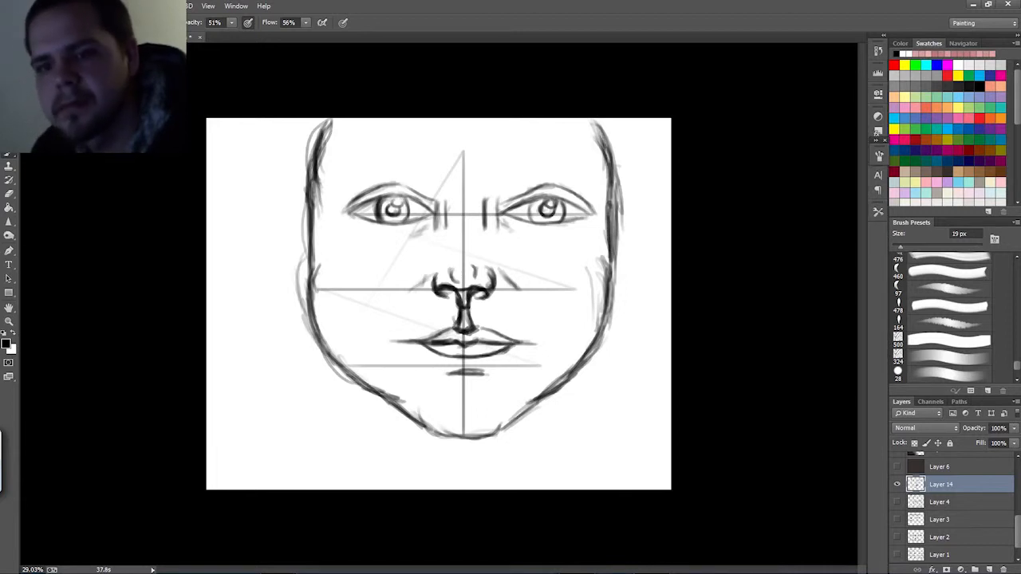
# Thicken the inner edge of the left face contour between the cheek and the temple.
pyautogui.moveTo(315, 257)
pyautogui.mouseDown()
pyautogui.moveTo(308, 281)
pyautogui.moveTo(316, 274)
pyautogui.mouseUp()
pyautogui.moveTo(317, 229); pyautogui.dragTo(314, 268)
pyautogui.moveTo(315, 207); pyautogui.dragTo(313, 263)
pyautogui.moveTo(317, 231); pyautogui.dragTo(316, 255)
pyautogui.moveTo(317, 197); pyautogui.dragTo(314, 233)
pyautogui.moveTo(315, 205); pyautogui.dragTo(314, 223)
pyautogui.moveTo(316, 162); pyautogui.dragTo(311, 203)
pyautogui.moveTo(325, 133); pyautogui.dragTo(319, 151)
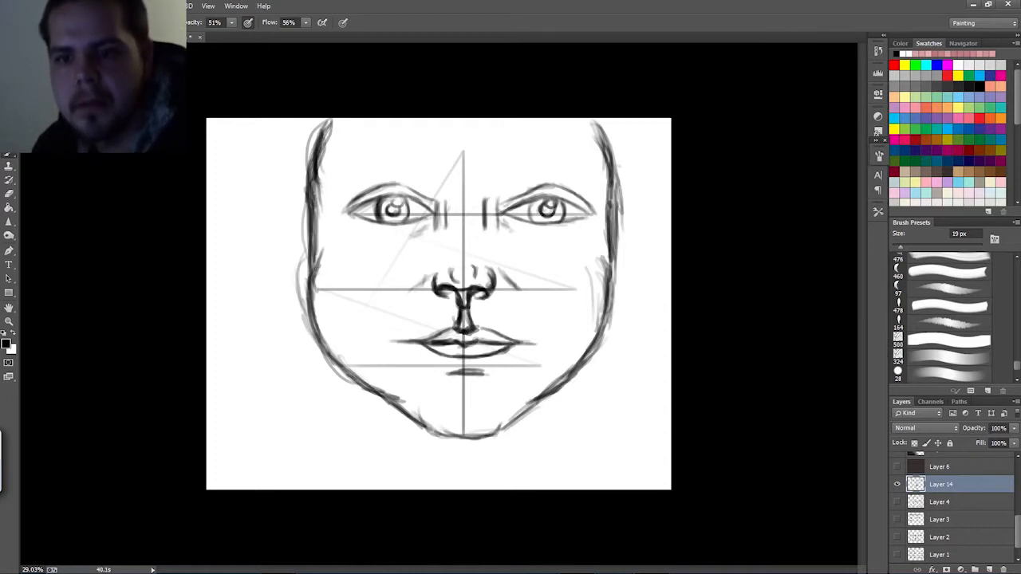
# Darken the chin curve and both sides of the lower jaw.
pyautogui.moveTo(401, 401)
pyautogui.mouseDown()
pyautogui.moveTo(344, 373)
pyautogui.moveTo(401, 404)
pyautogui.mouseUp()
pyautogui.moveTo(398, 398)
pyautogui.mouseDown()
pyautogui.moveTo(437, 432)
pyautogui.moveTo(488, 440)
pyautogui.mouseUp()
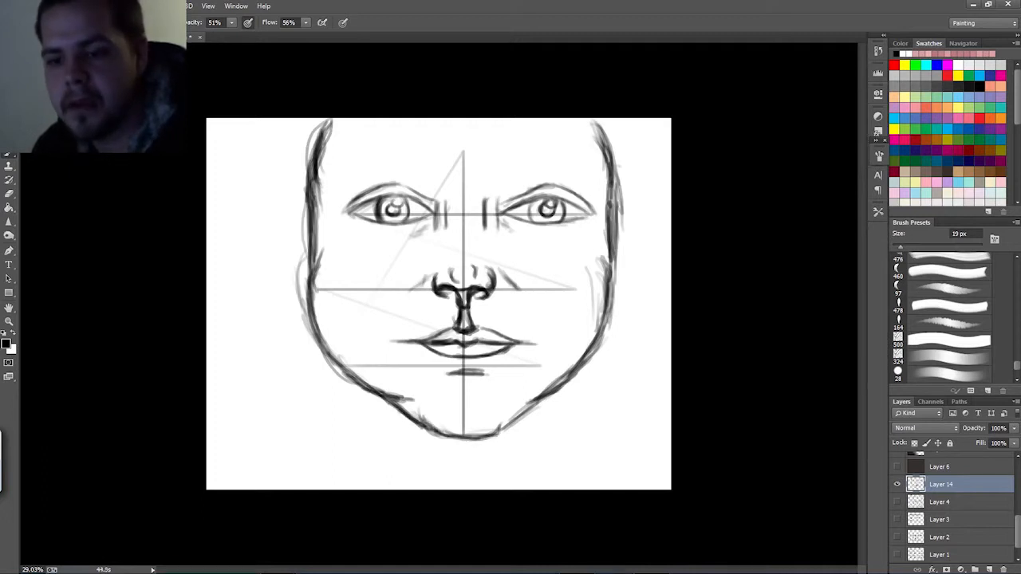
pyautogui.moveTo(545, 409); pyautogui.dragTo(490, 435)
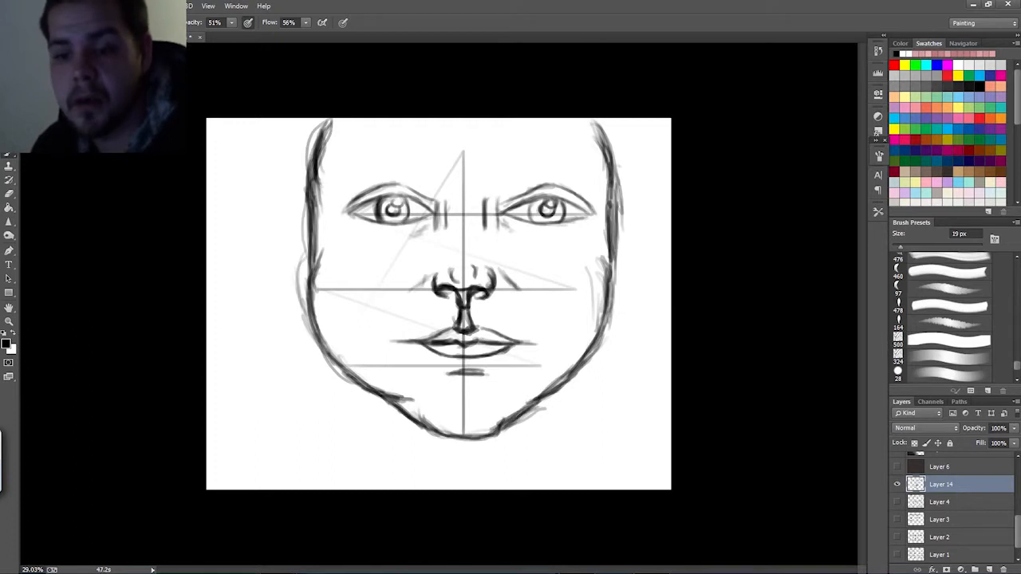
pyautogui.moveTo(380, 392); pyautogui.dragTo(405, 397)
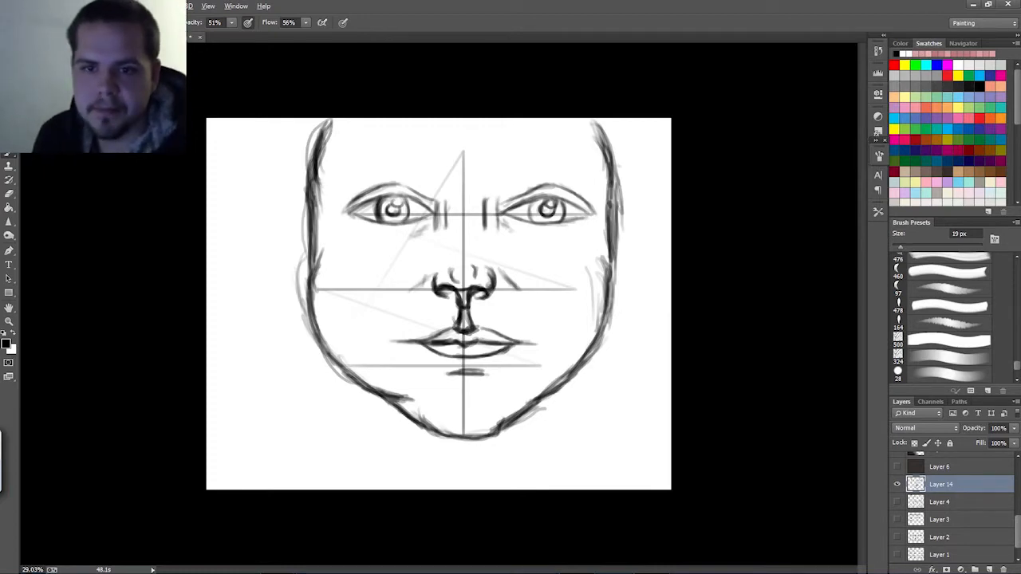
# Erase the stray lines along the left face contour and jaw with a hard round 74 px Eraser at 100% hardness.
pyautogui.press('e')
pyautogui.hotkey('alt', 'e')
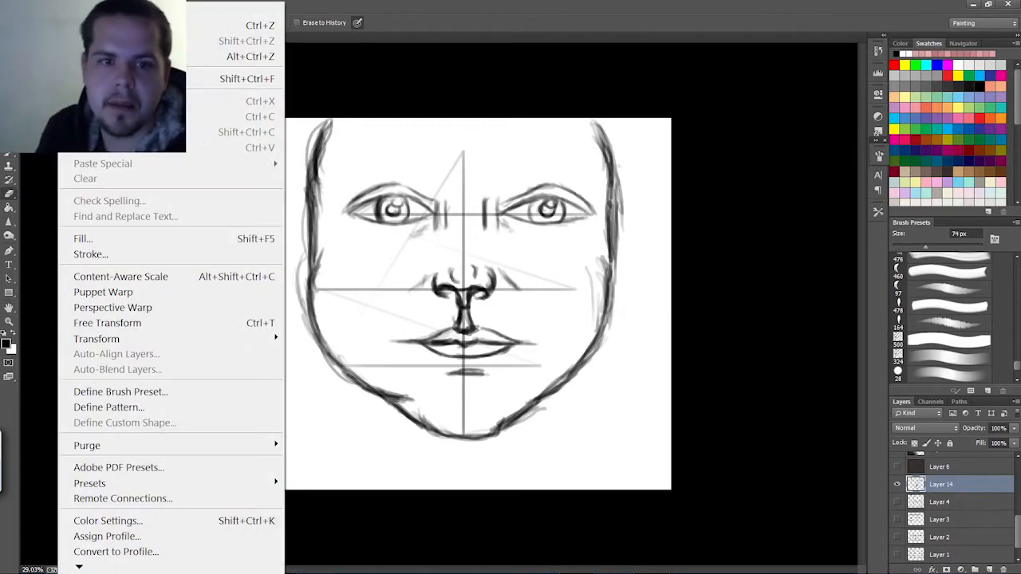
pyautogui.press('Escape')
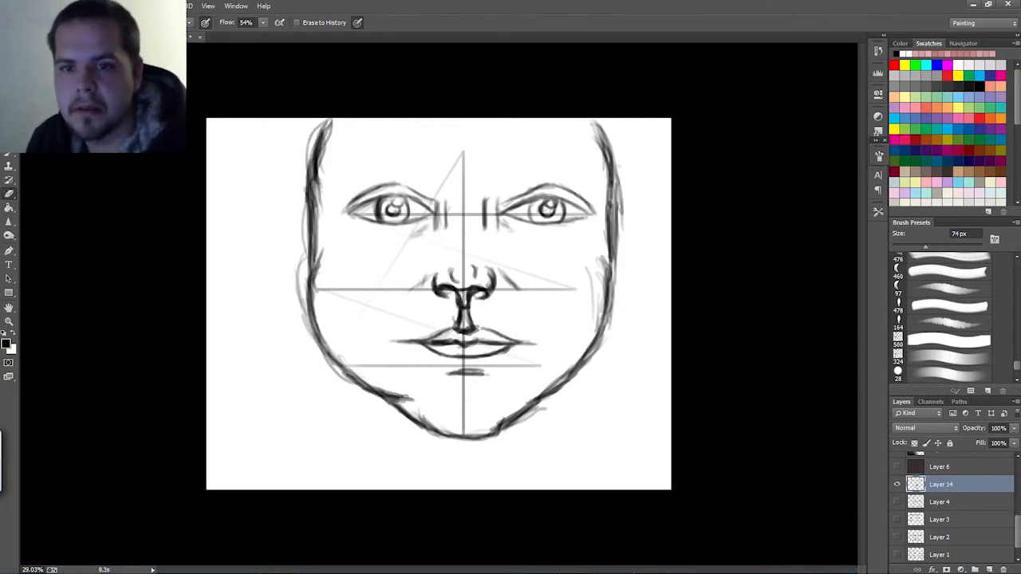
pyautogui.rightClick(309, 131)
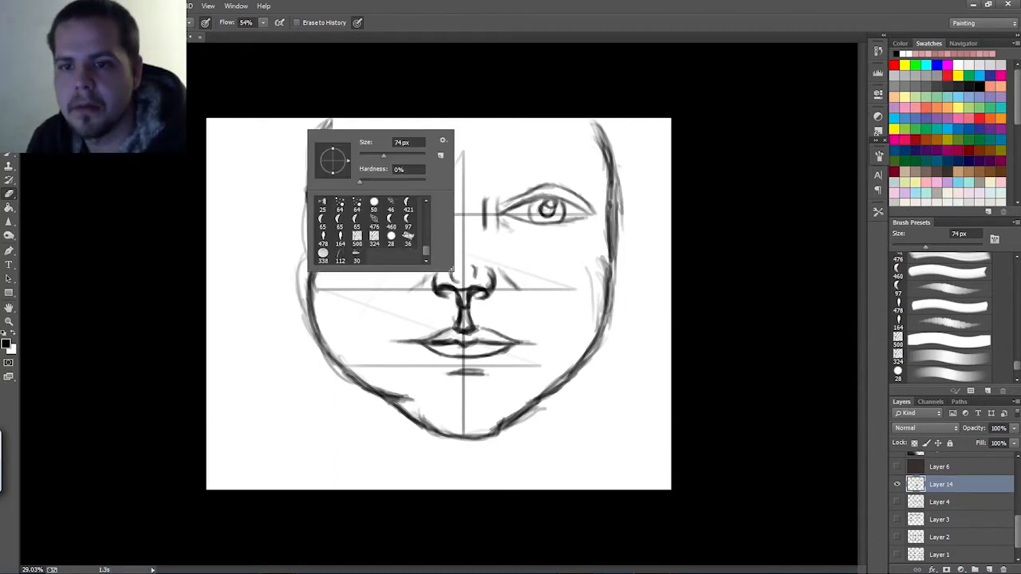
pyautogui.moveTo(426, 250); pyautogui.dragTo(426, 209)
pyautogui.click(408, 203)
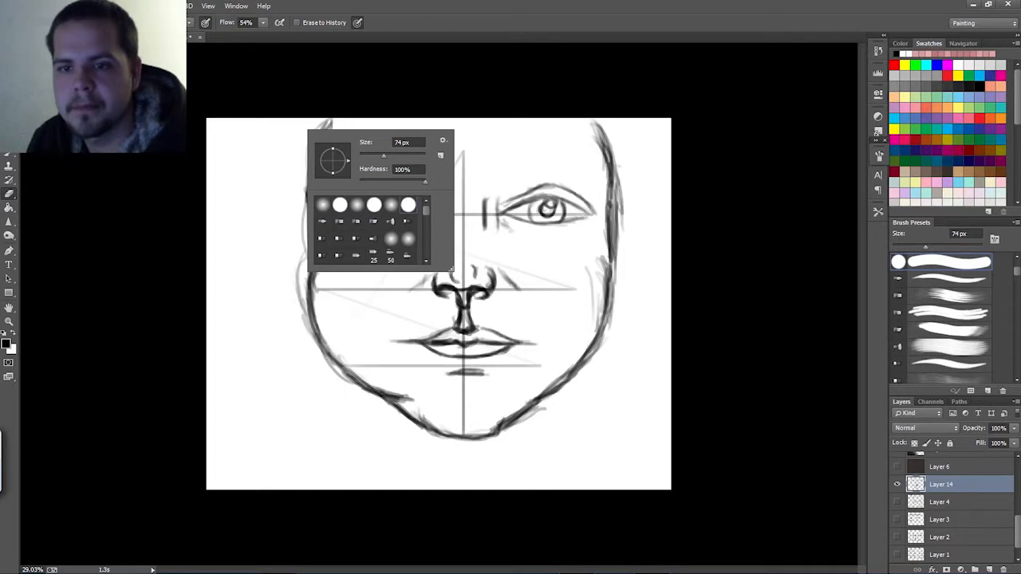
pyautogui.press('Return')
pyautogui.moveTo(307, 156)
pyautogui.mouseDown()
pyautogui.moveTo(303, 185)
pyautogui.moveTo(307, 145)
pyautogui.moveTo(306, 235)
pyautogui.mouseUp()
pyautogui.moveTo(302, 196)
pyautogui.mouseDown()
pyautogui.moveTo(299, 322)
pyautogui.moveTo(327, 367)
pyautogui.moveTo(378, 400)
pyautogui.mouseUp()
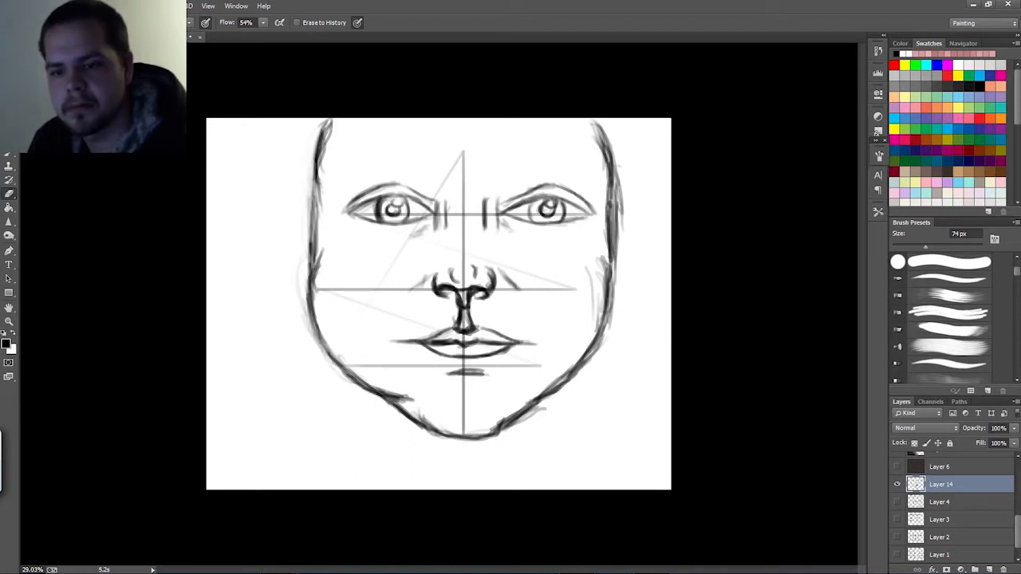
pyautogui.moveTo(351, 369); pyautogui.dragTo(413, 400)
# Erase the rough strokes along the outside of the right jaw, cheek and temple to thin the contour.
pyautogui.moveTo(544, 410); pyautogui.dragTo(502, 433)
pyautogui.moveTo(533, 397)
pyautogui.mouseDown()
pyautogui.moveTo(491, 427)
pyautogui.moveTo(587, 350)
pyautogui.moveTo(599, 326)
pyautogui.moveTo(558, 391)
pyautogui.mouseUp()
pyautogui.moveTo(600, 340); pyautogui.dragTo(549, 397)
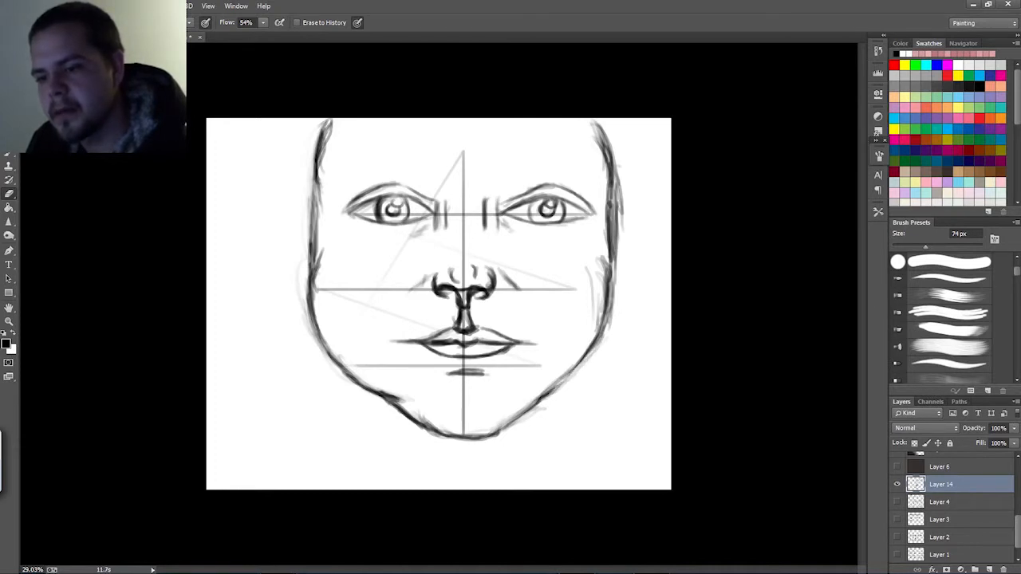
pyautogui.moveTo(604, 346)
pyautogui.mouseDown()
pyautogui.moveTo(620, 281)
pyautogui.moveTo(621, 182)
pyautogui.mouseUp()
pyautogui.moveTo(618, 260); pyautogui.dragTo(618, 187)
pyautogui.moveTo(618, 234)
pyautogui.mouseDown()
pyautogui.moveTo(616, 152)
pyautogui.moveTo(617, 161)
pyautogui.mouseUp()
# Erase the rough inner edge of the left face contour and the stray line inside the right cheek.
pyautogui.moveTo(321, 169); pyautogui.dragTo(326, 128)
pyautogui.moveTo(322, 195); pyautogui.dragTo(327, 121)
pyautogui.moveTo(320, 216); pyautogui.dragTo(320, 180)
pyautogui.moveTo(316, 249)
pyautogui.mouseDown()
pyautogui.moveTo(316, 177)
pyautogui.moveTo(314, 212)
pyautogui.mouseUp()
pyautogui.moveTo(316, 284); pyautogui.dragTo(314, 212)
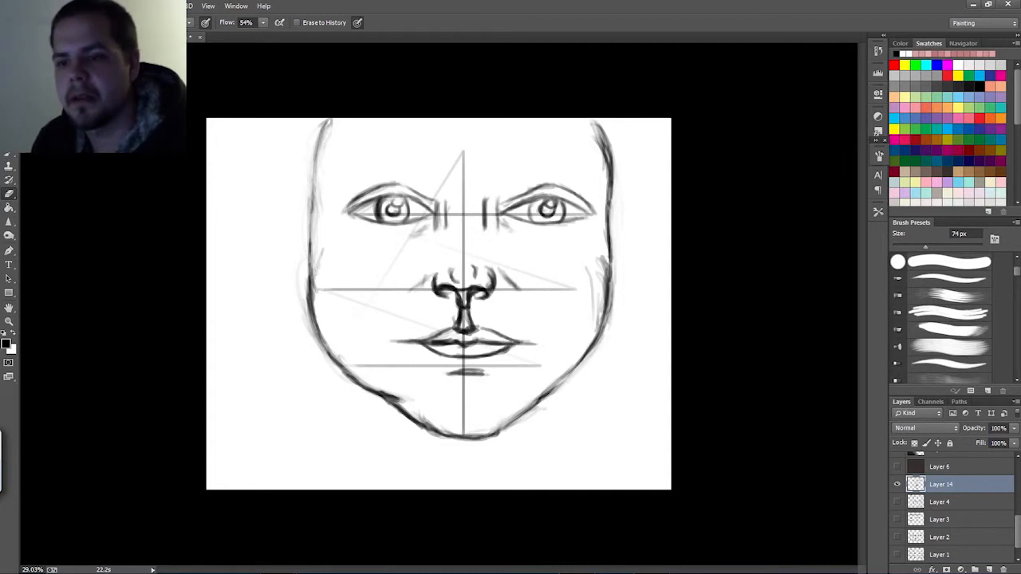
pyautogui.moveTo(597, 332); pyautogui.dragTo(602, 303)
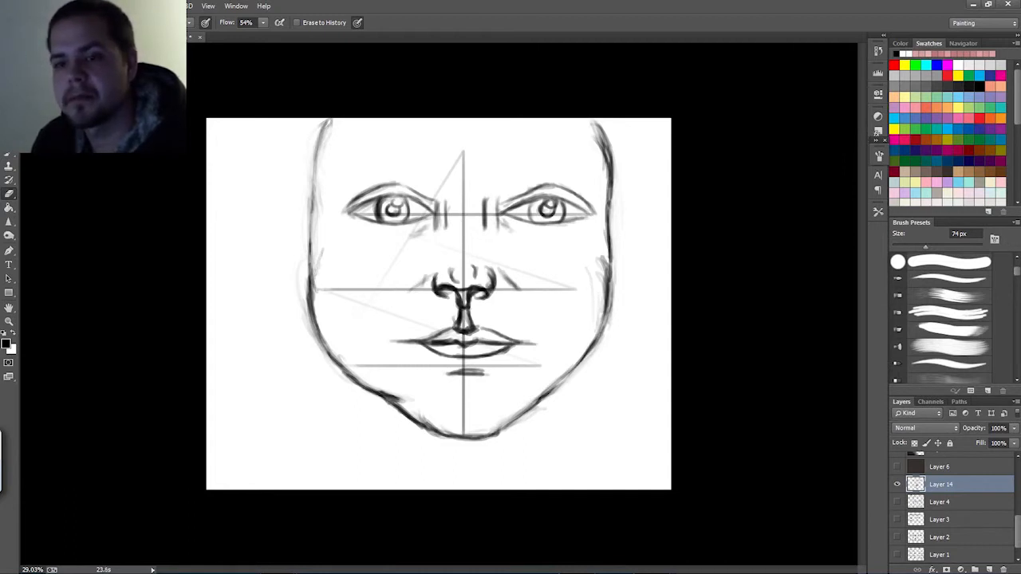
# Fade the upper part of the vertical guide line and the ends of the middle guide line with the Eraser.
pyautogui.moveTo(464, 151)
pyautogui.mouseDown()
pyautogui.moveTo(464, 246)
pyautogui.moveTo(463, 230)
pyautogui.mouseUp()
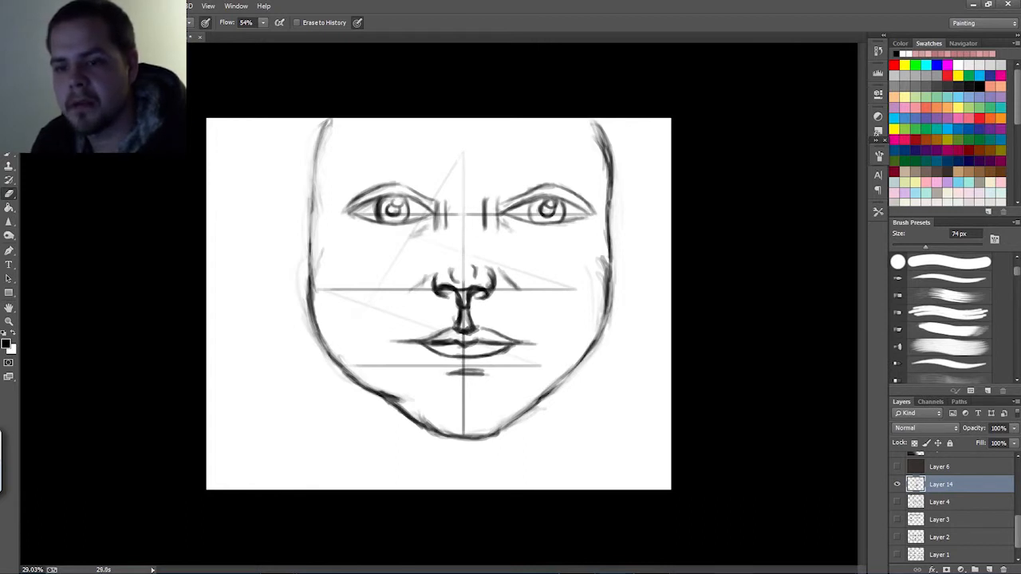
pyautogui.moveTo(335, 291)
pyautogui.mouseDown()
pyautogui.moveTo(413, 290)
pyautogui.moveTo(308, 295)
pyautogui.mouseUp()
pyautogui.moveTo(534, 290); pyautogui.dragTo(575, 290)
pyautogui.moveTo(482, 365); pyautogui.dragTo(359, 365)
pyautogui.rightClick(408, 367)
pyautogui.press('Escape')
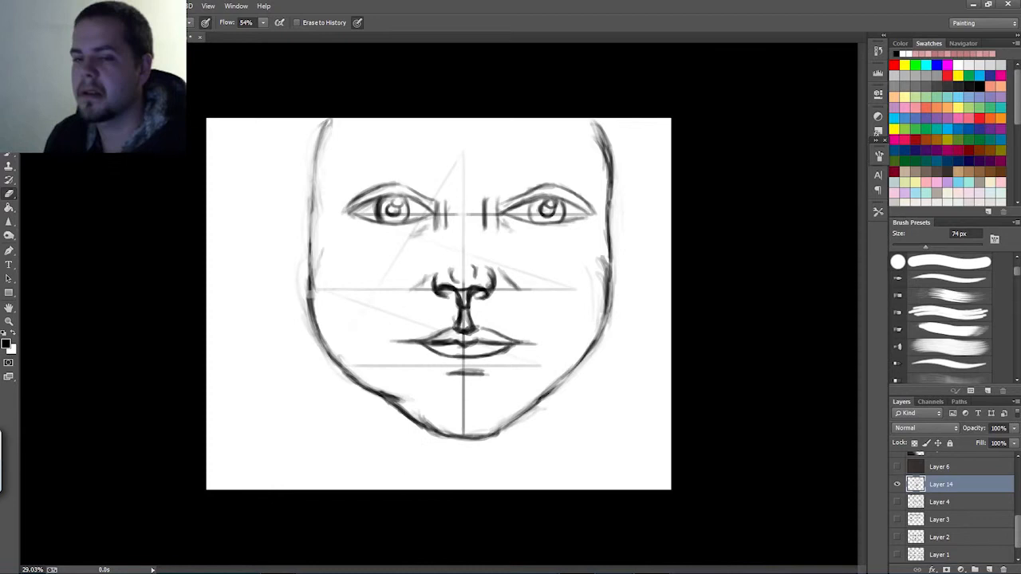
# Redraw the left side of the head with the 19 px Brush, from the canvas's upper edge down to the cheek.
pyautogui.press('b')
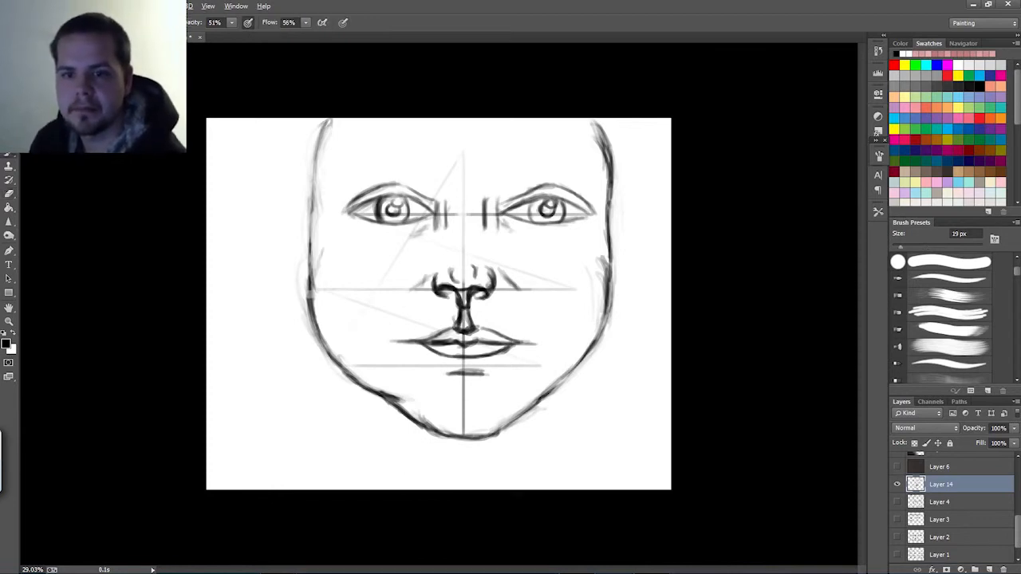
pyautogui.moveTo(316, 119); pyautogui.dragTo(311, 189)
pyautogui.moveTo(315, 127); pyautogui.dragTo(310, 193)
pyautogui.moveTo(318, 120)
pyautogui.mouseDown()
pyautogui.moveTo(311, 190)
pyautogui.moveTo(314, 149)
pyautogui.mouseUp()
pyautogui.moveTo(313, 204); pyautogui.dragTo(312, 243)
pyautogui.moveTo(316, 194); pyautogui.dragTo(314, 247)
pyautogui.moveTo(316, 192); pyautogui.dragTo(308, 278)
pyautogui.moveTo(309, 243); pyautogui.dragTo(306, 300)
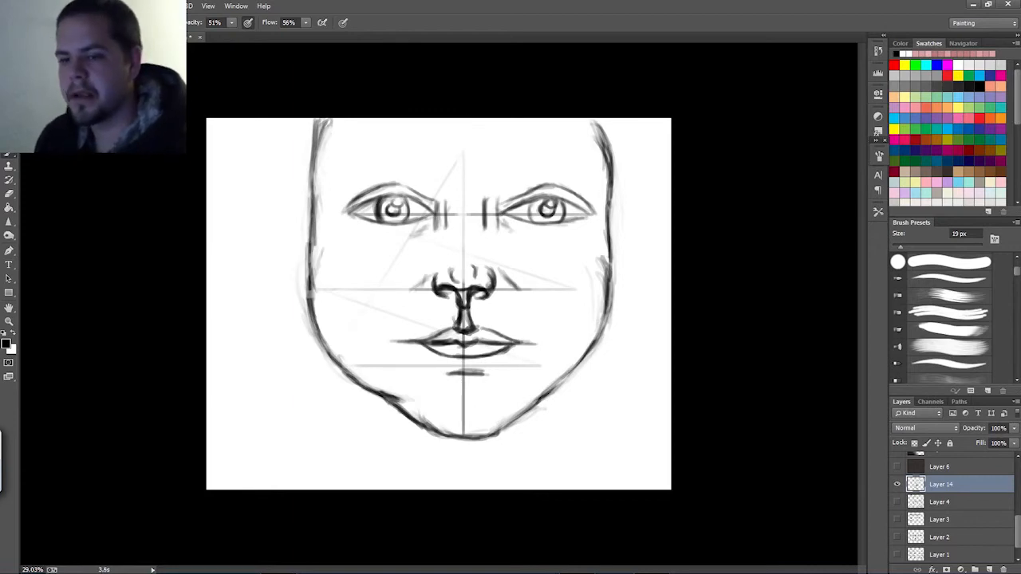
pyautogui.scroll(-6, 439, 304)
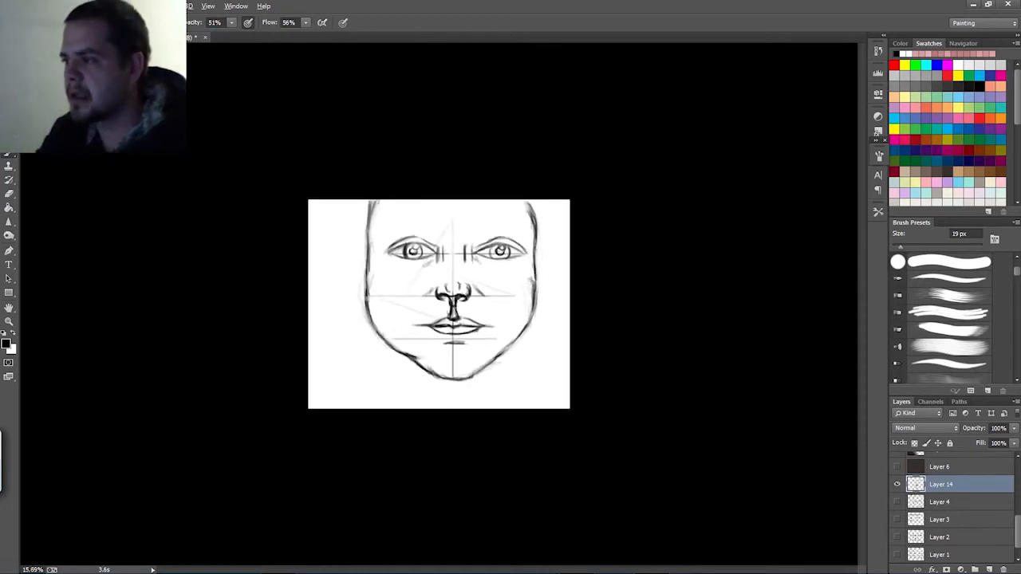
# Hide the face sketch on Layer 14 and show the portrait's line art on Layer 7 and its painting on Layer 7 copy.
pyautogui.scroll(-1, 439, 303)
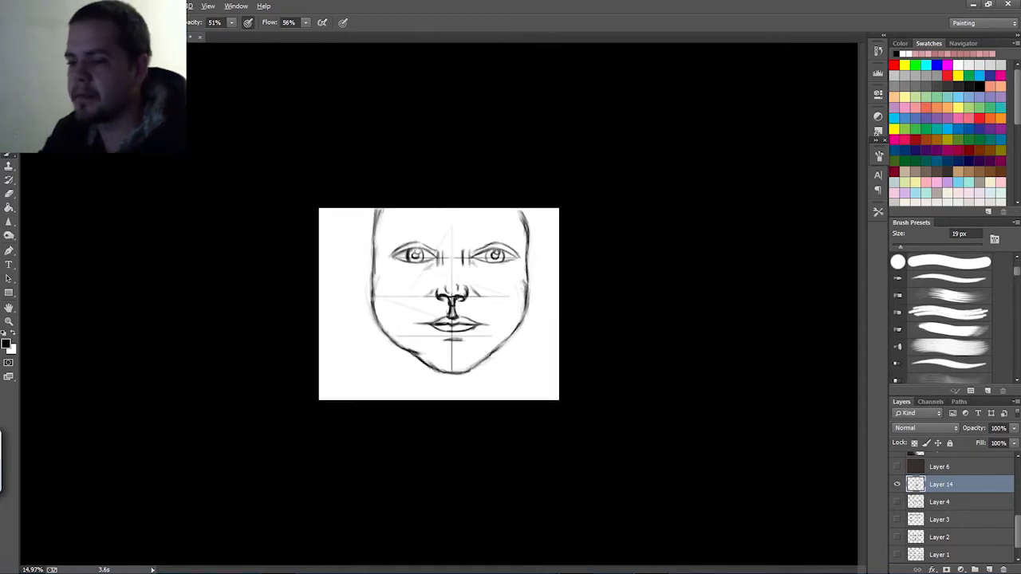
pyautogui.click(897, 484)
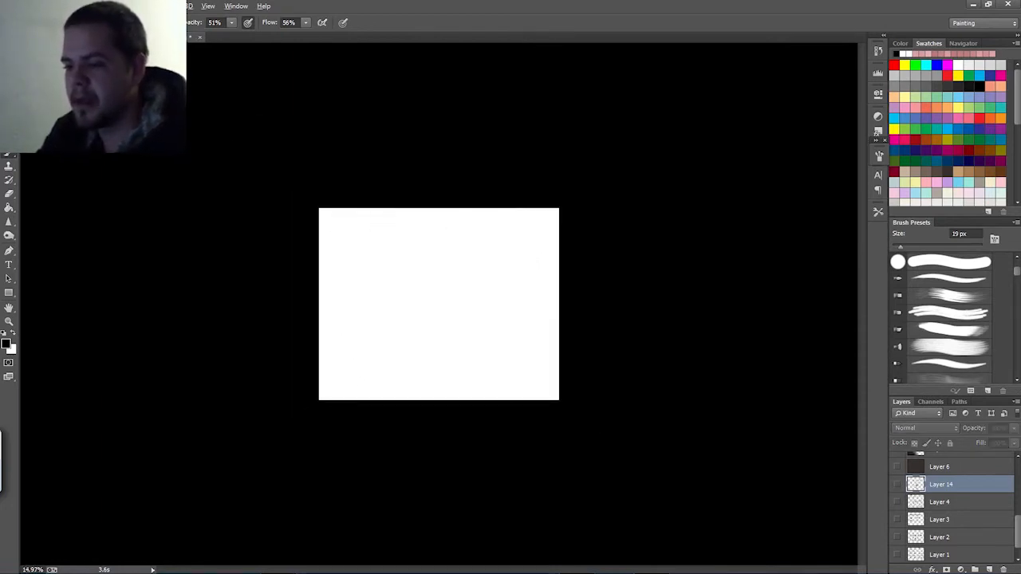
pyautogui.scroll(4, 914, 484)
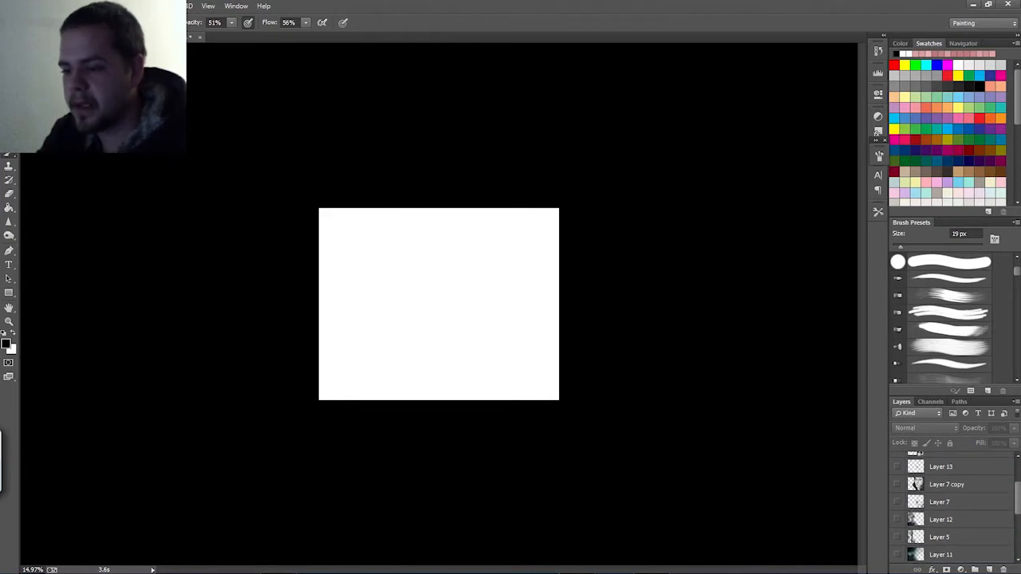
pyautogui.click(896, 502)
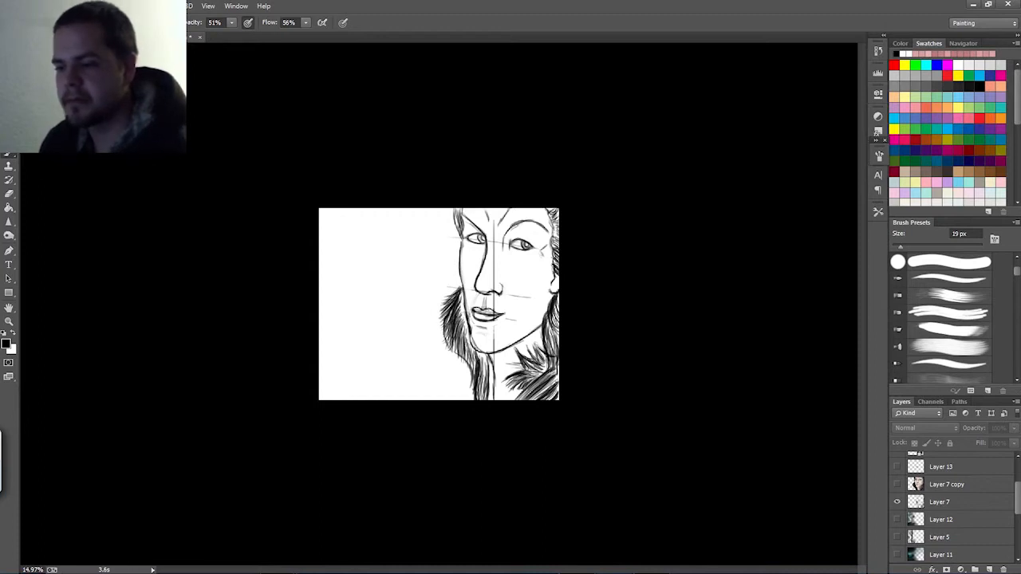
pyautogui.click(896, 484)
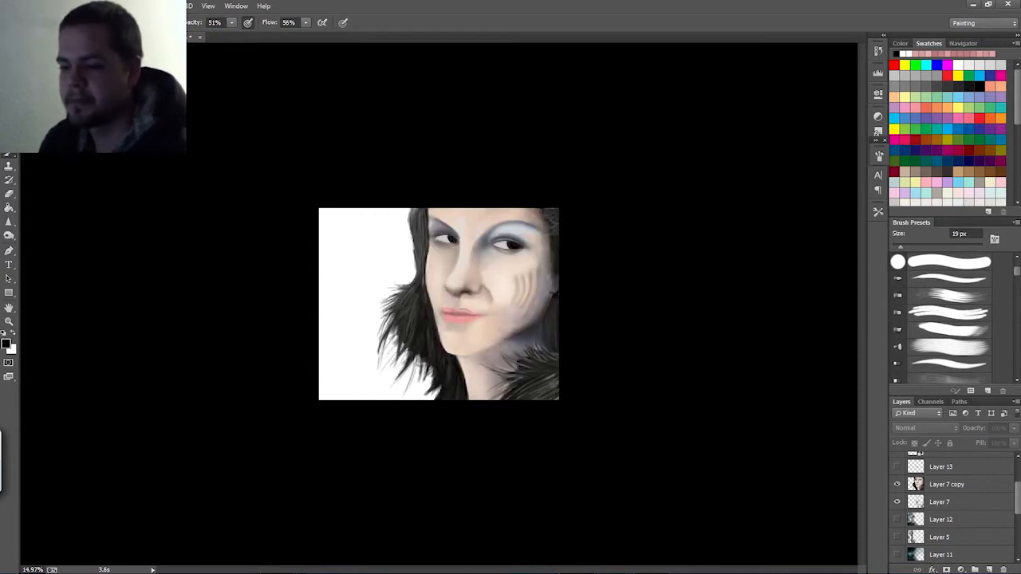
# Show the background layers Layer 11, Layer 6 and Layer 5 behind the painted portrait.
pyautogui.click(896, 554)
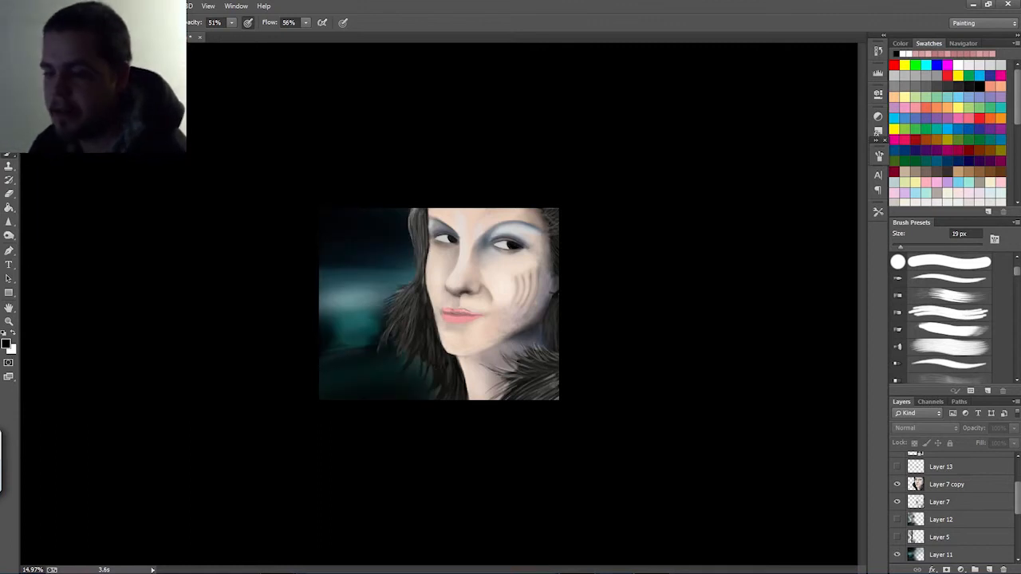
pyautogui.scroll(-4, 949, 511)
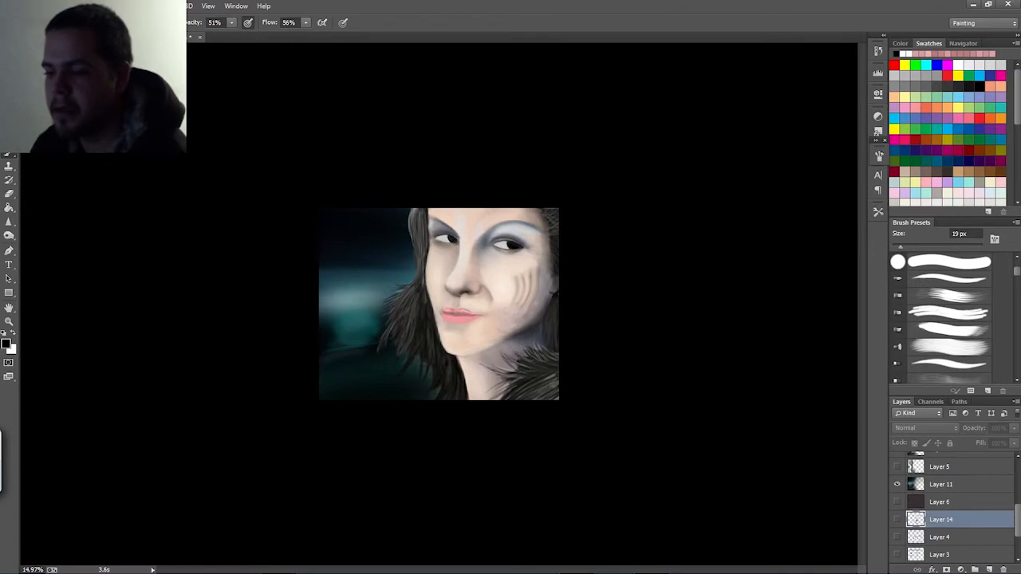
pyautogui.click(896, 502)
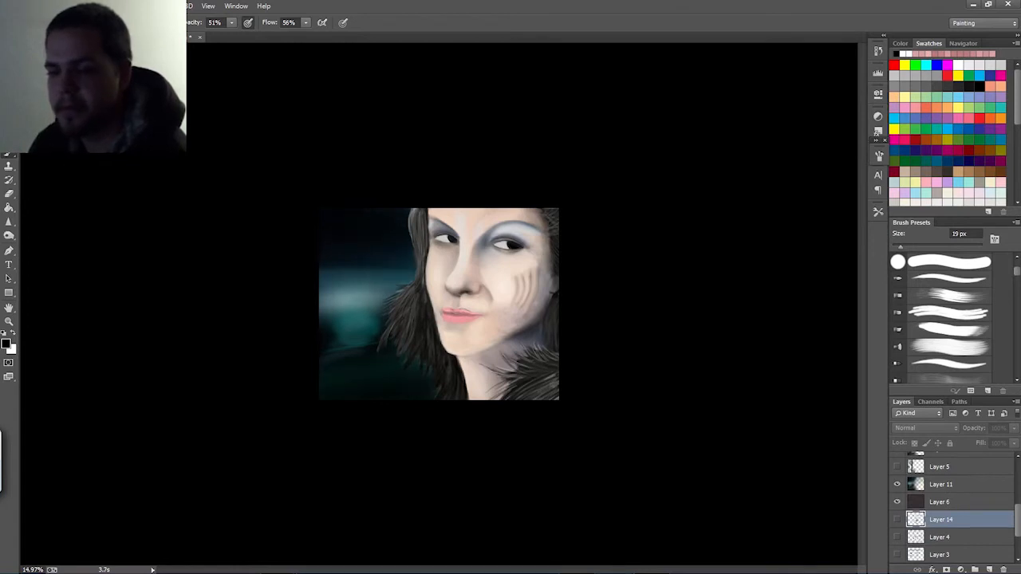
pyautogui.scroll(3, 949, 511)
pyautogui.click(897, 519)
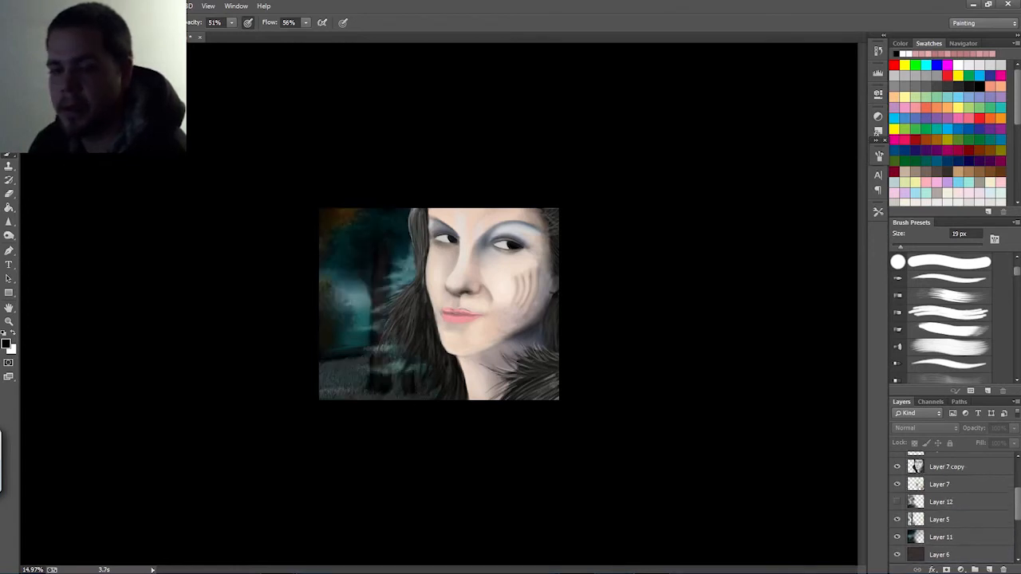
# Show Layer 12 and Layer 13 to add the darker background and the refined face details.
pyautogui.scroll(1, 896, 519)
pyautogui.click(896, 519)
pyautogui.scroll(3, 948, 510)
pyautogui.click(896, 519)
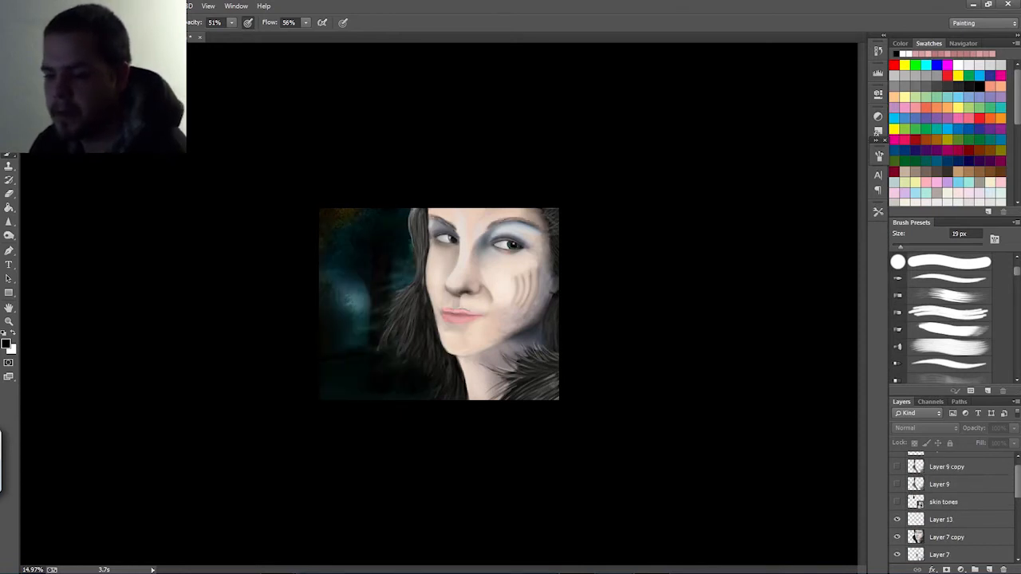
# Show Layer 9, Layer 9 copy and Layer 10 to complete the portrait with its coloured hair and signature.
pyautogui.click(897, 484)
pyautogui.click(896, 467)
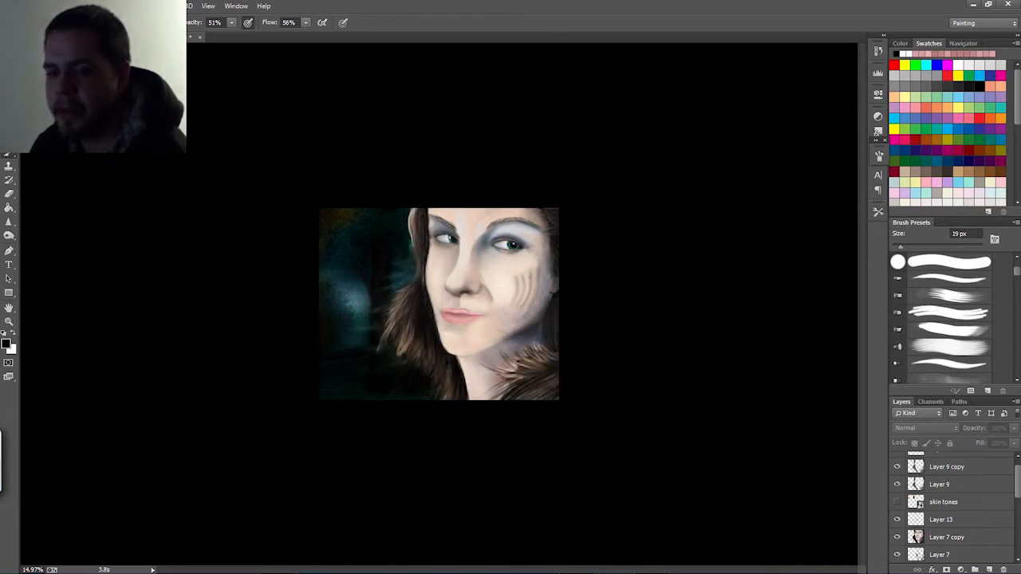
pyautogui.scroll(1, 941, 503)
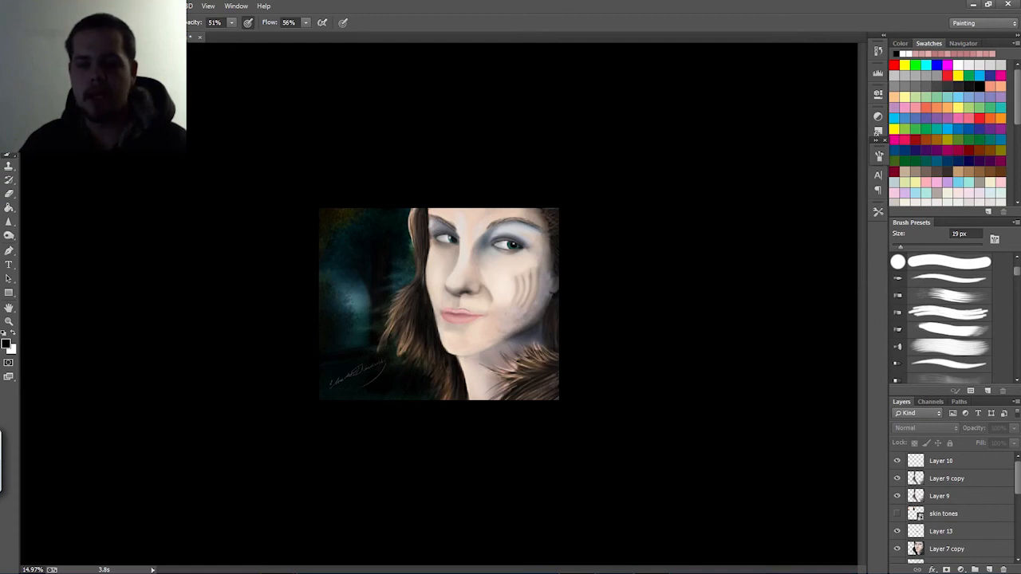
pyautogui.scroll(-2, 949, 504)
pyautogui.scroll(-5, 953, 511)
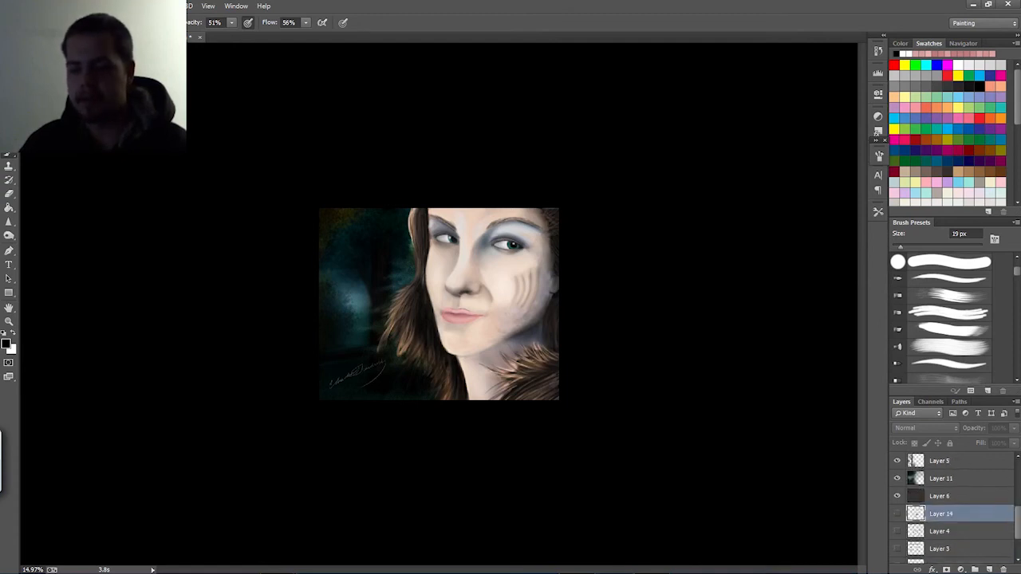